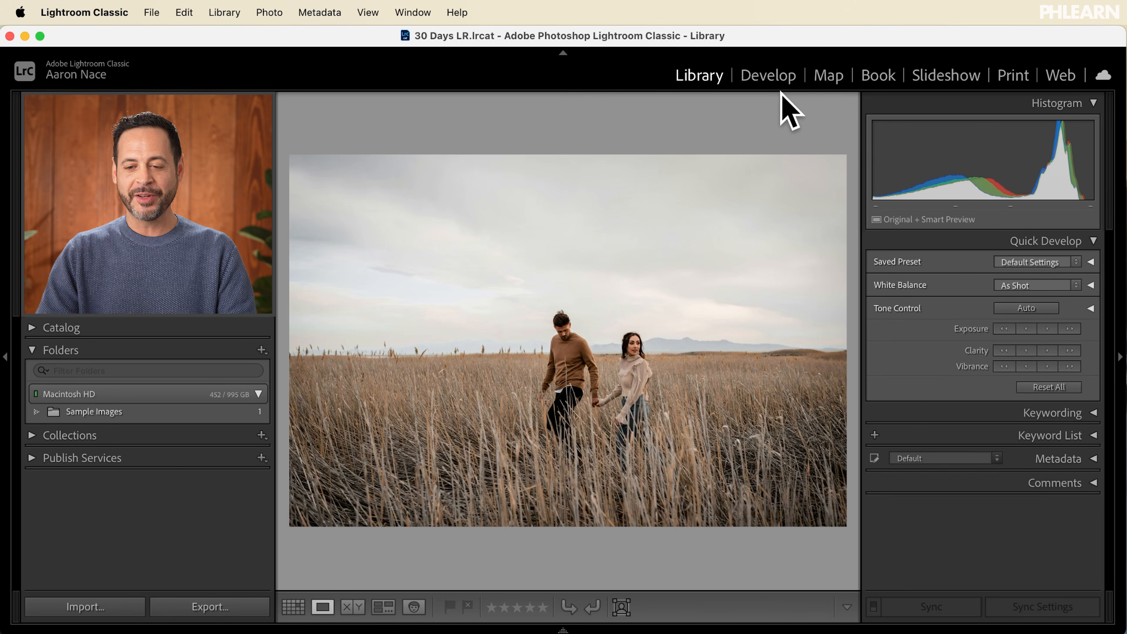
Step: Open the photo in the Develop module and apply the Low Contrast Warm Colors user preset
left_click(772, 76)
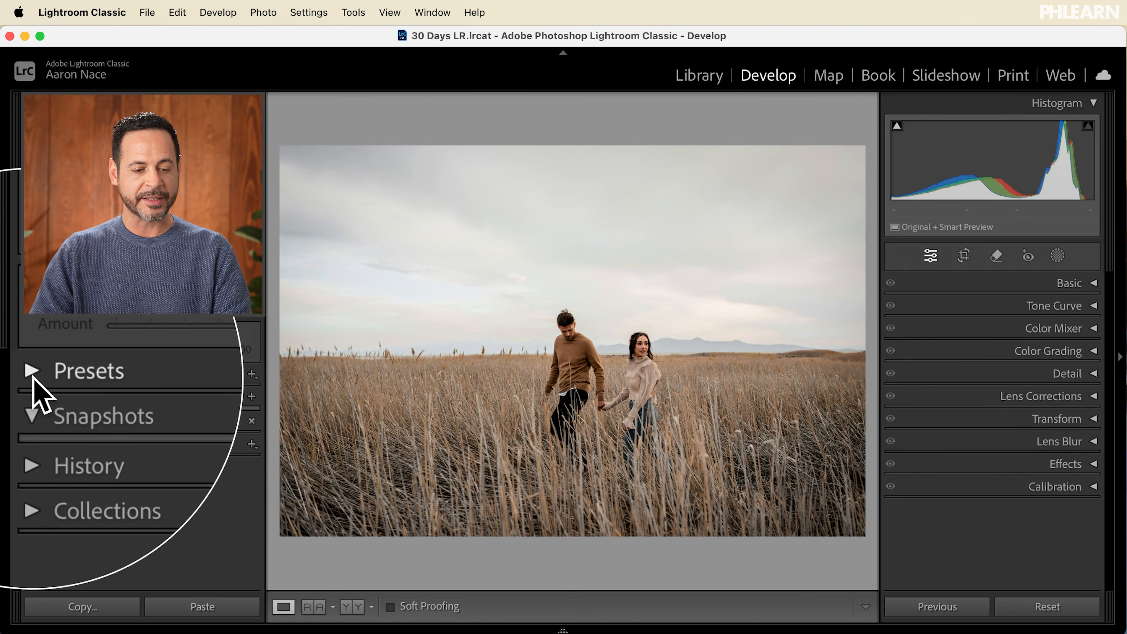
left_click(32, 374)
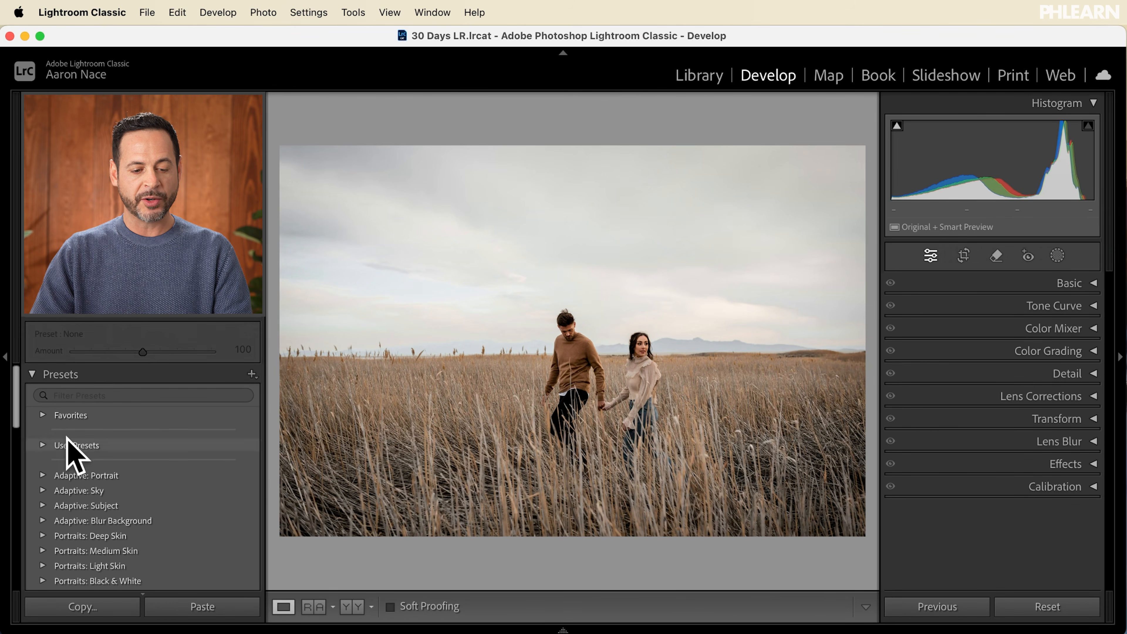
left_click(42, 445)
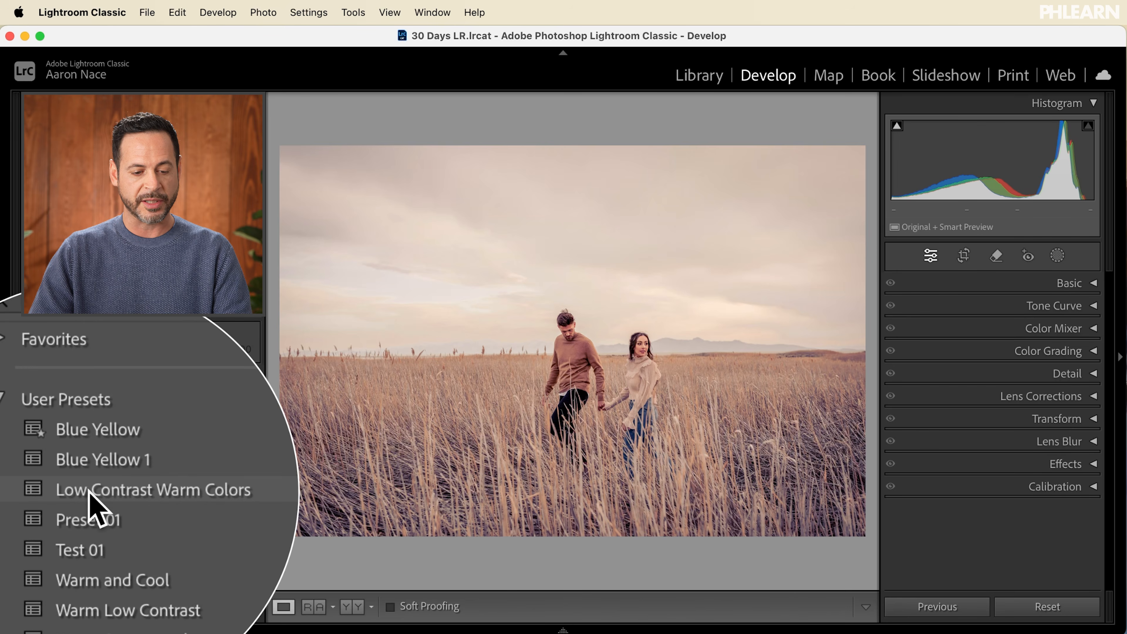
left_click(89, 490)
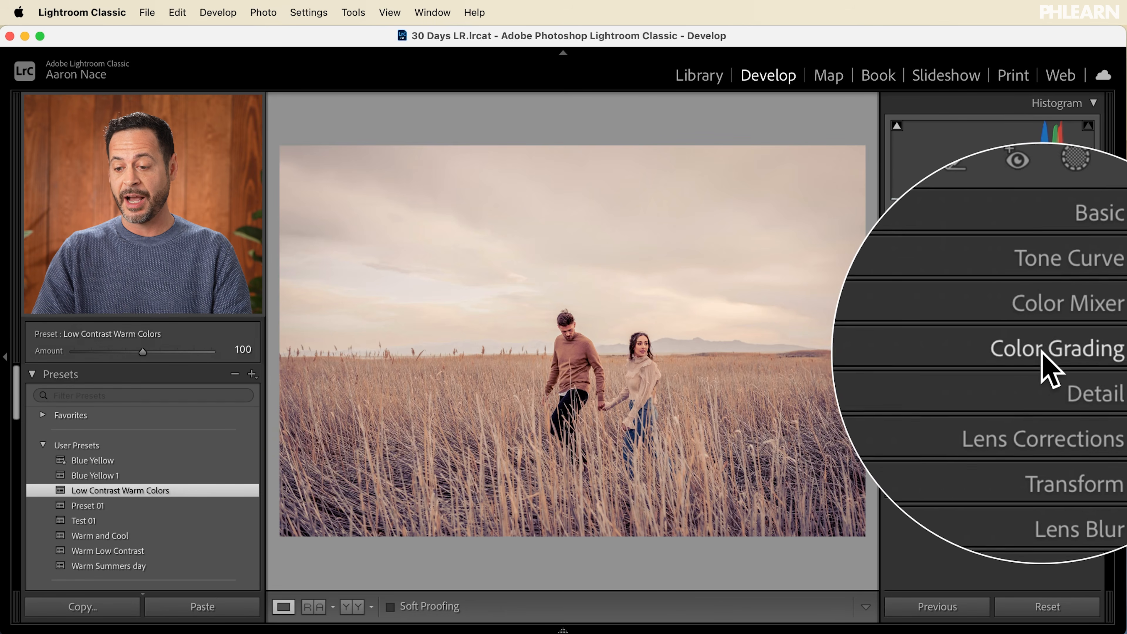
left_click(250, 374)
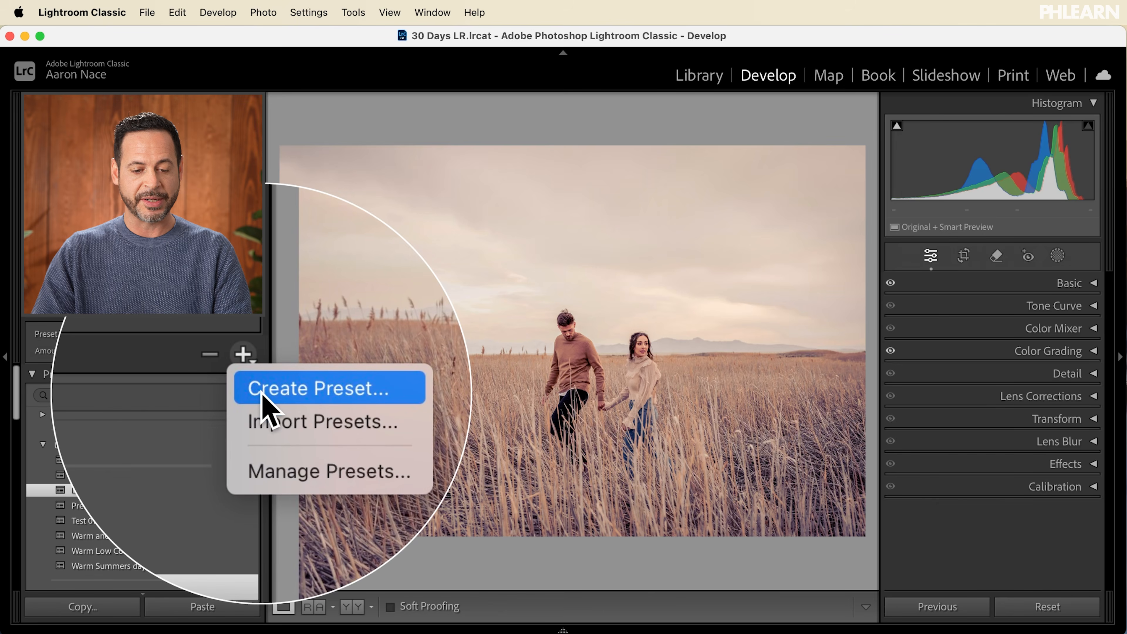
left_click(191, 373)
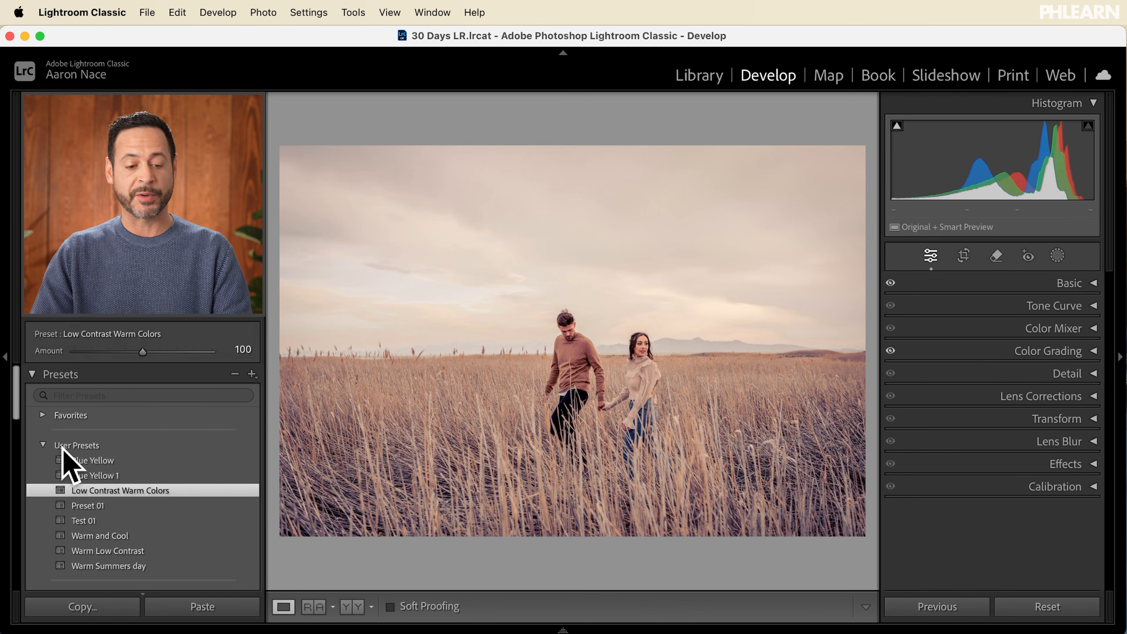
left_click(43, 444)
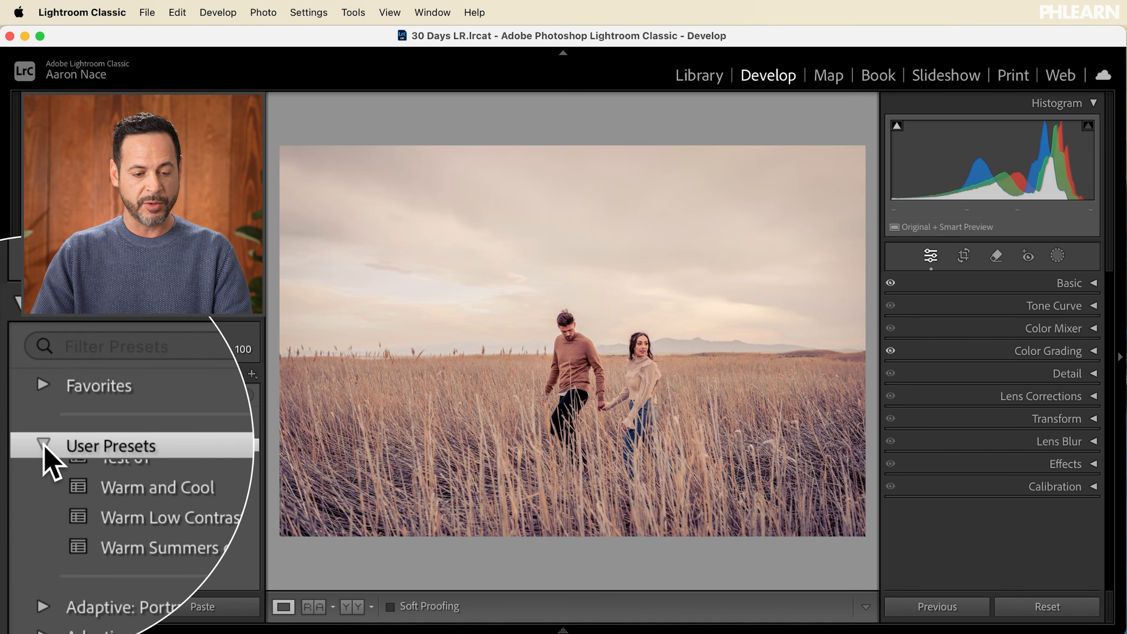
Step: Try the Adaptive: Sky presets in order from Blue Drama onward and settle on Sunset
scroll(43, 444, "down", 5)
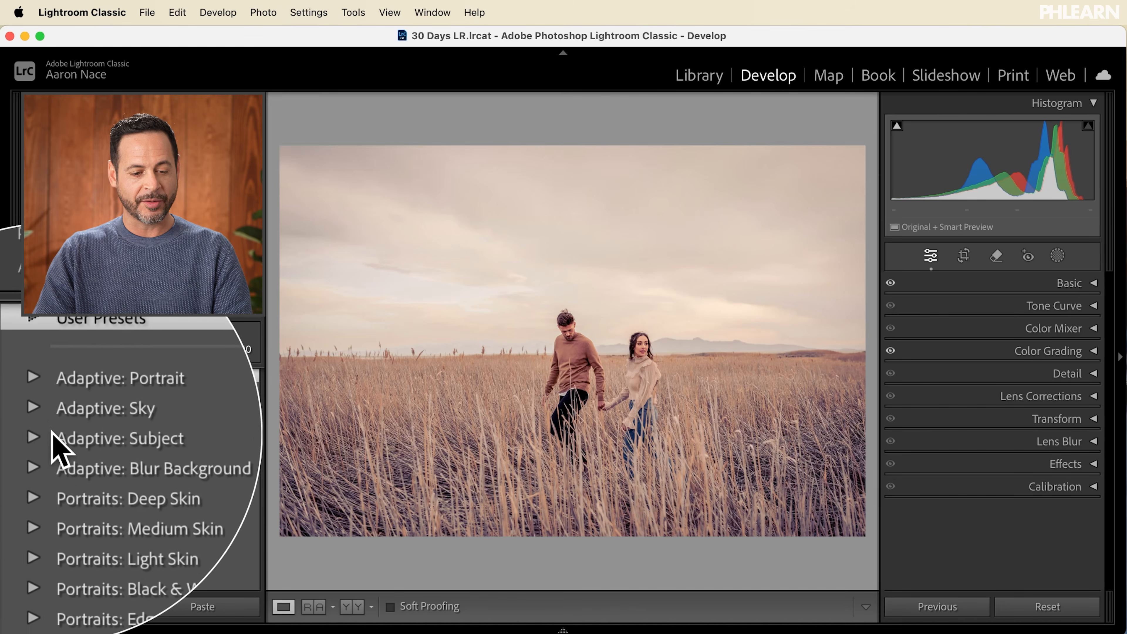
left_click(23, 393)
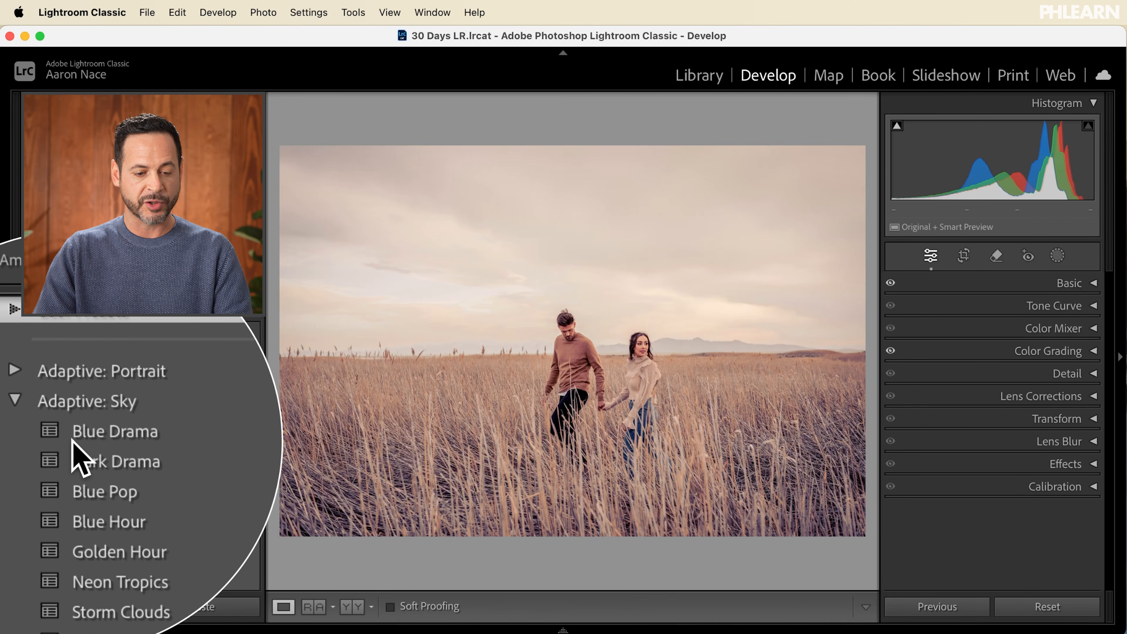
left_click(80, 438)
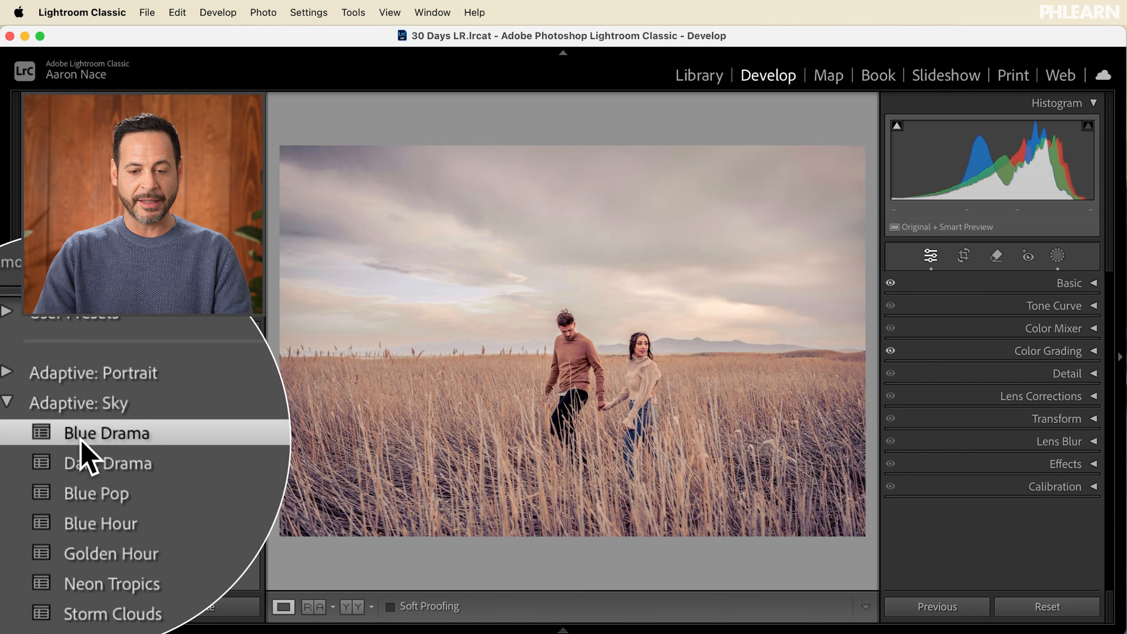
left_click(84, 461)
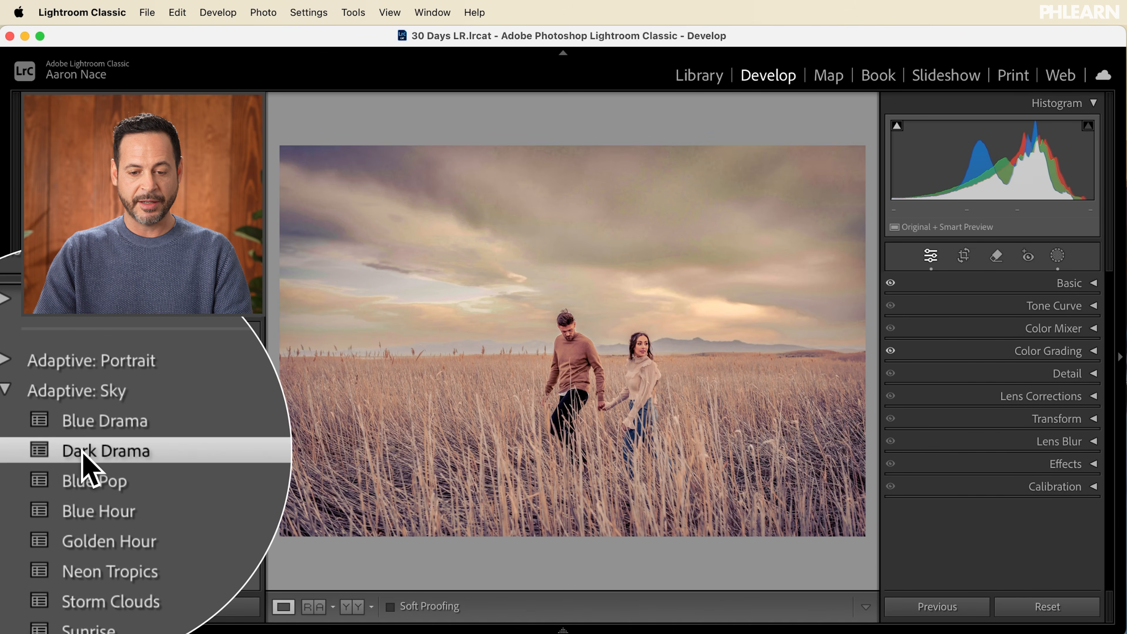
left_click(84, 466)
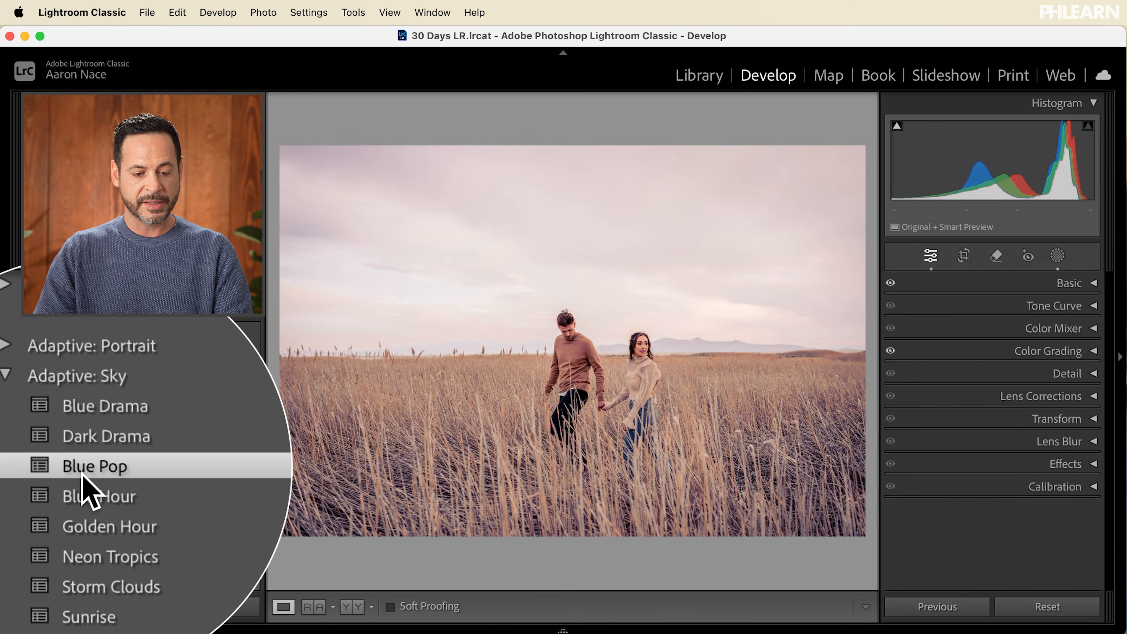
left_click(83, 484)
left_click(84, 508)
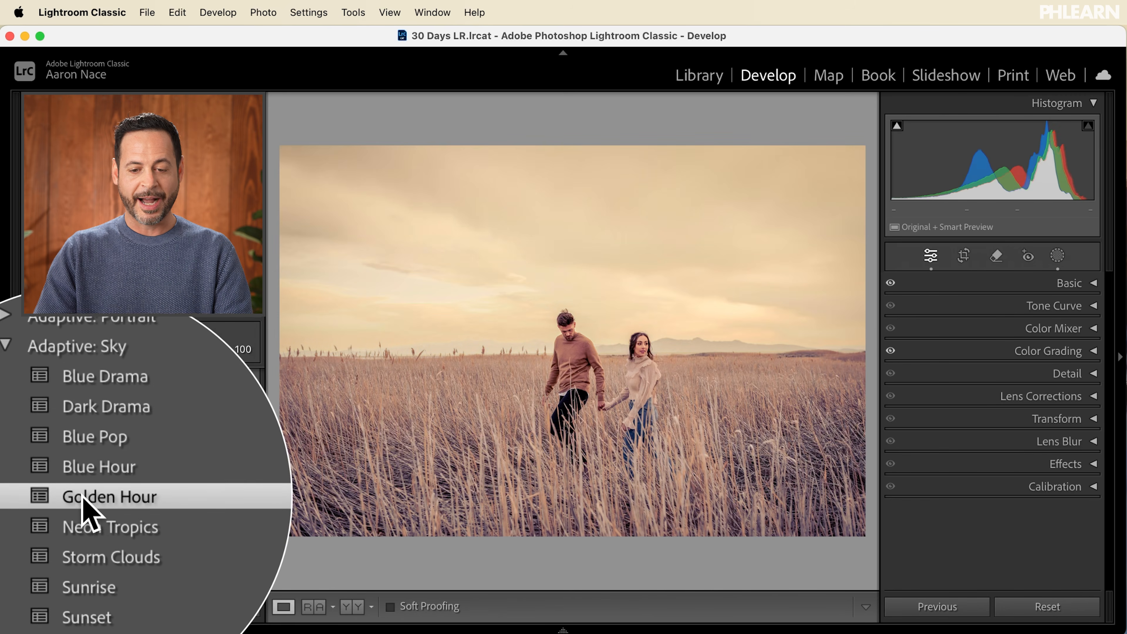
left_click(84, 514)
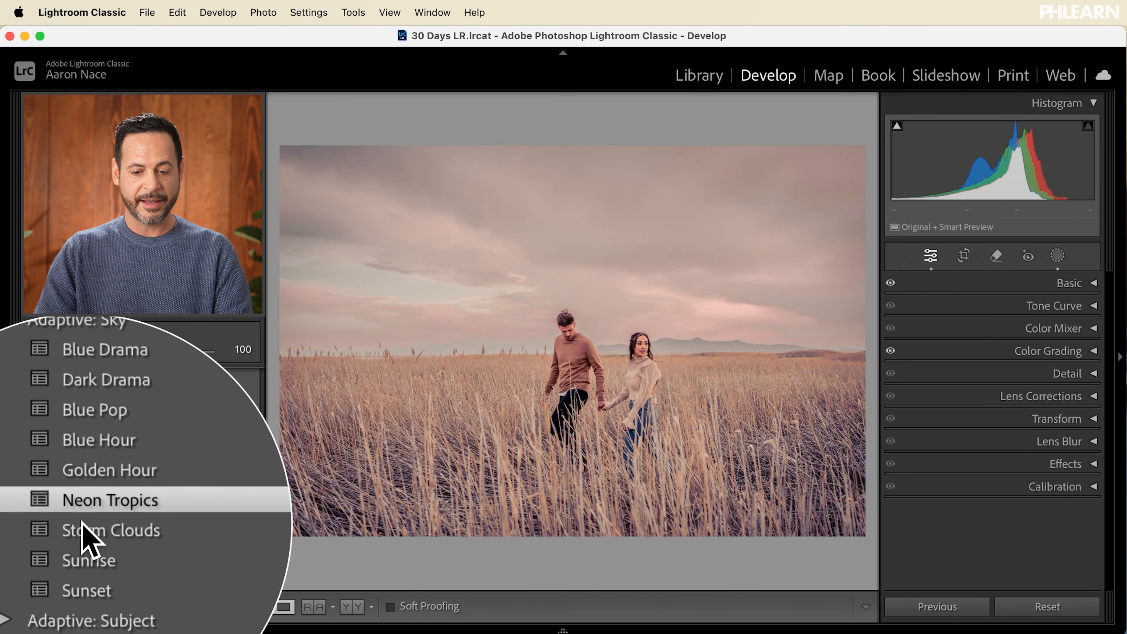
left_click(84, 534)
left_click(79, 542)
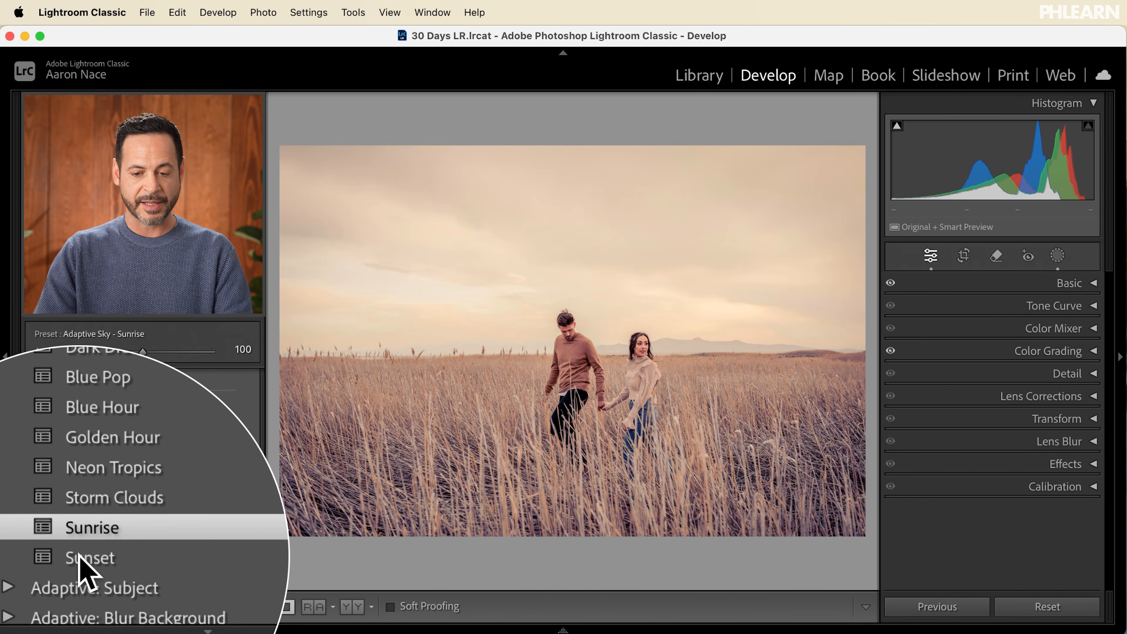
left_click(81, 556)
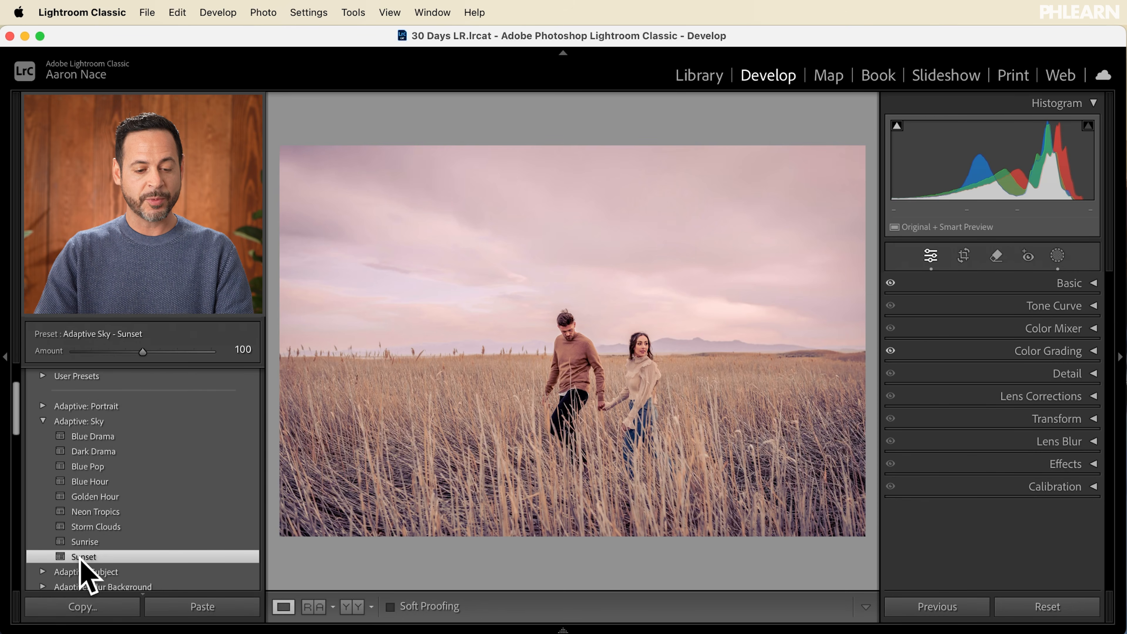
left_click(42, 422)
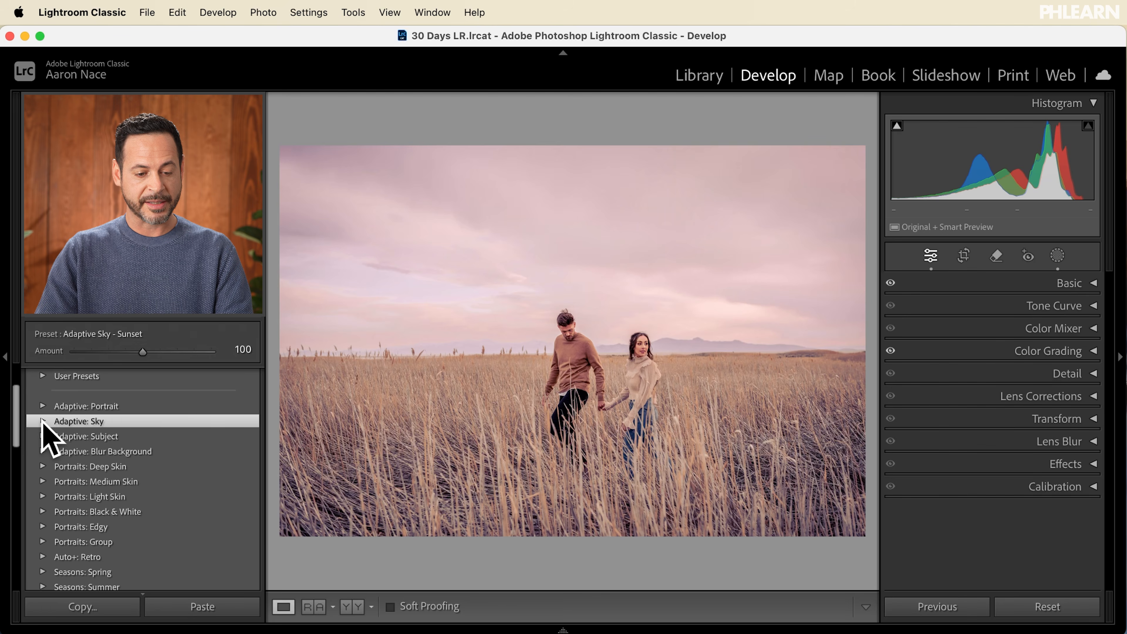
Step: Try the Adaptive: Subject presets on the couple in order from Pop to Glow
left_click(22, 437)
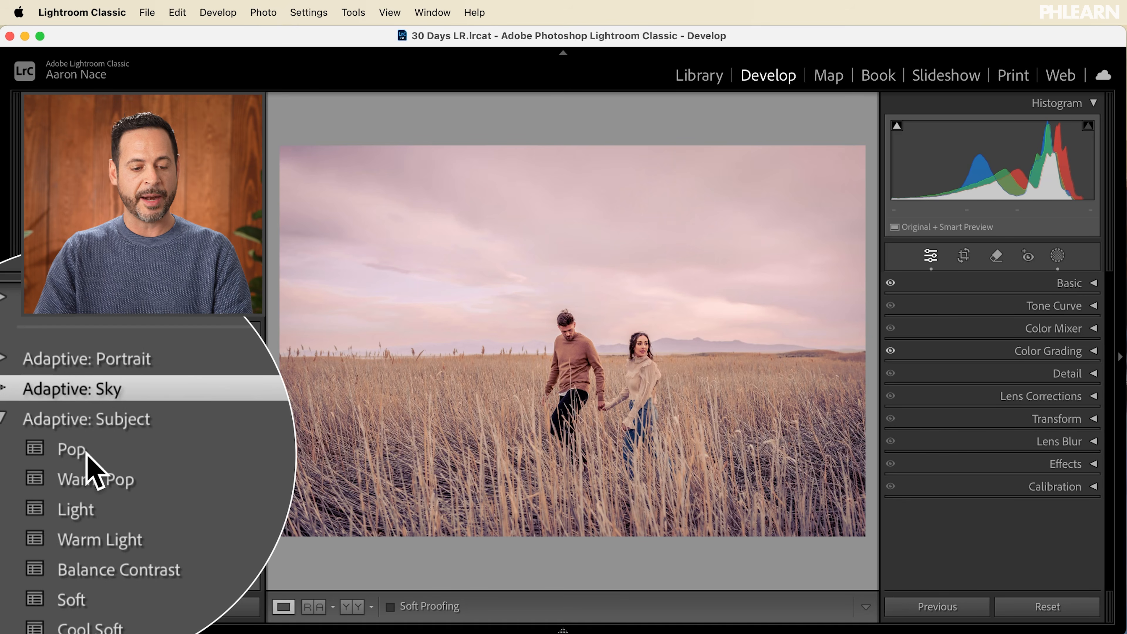
left_click(87, 456)
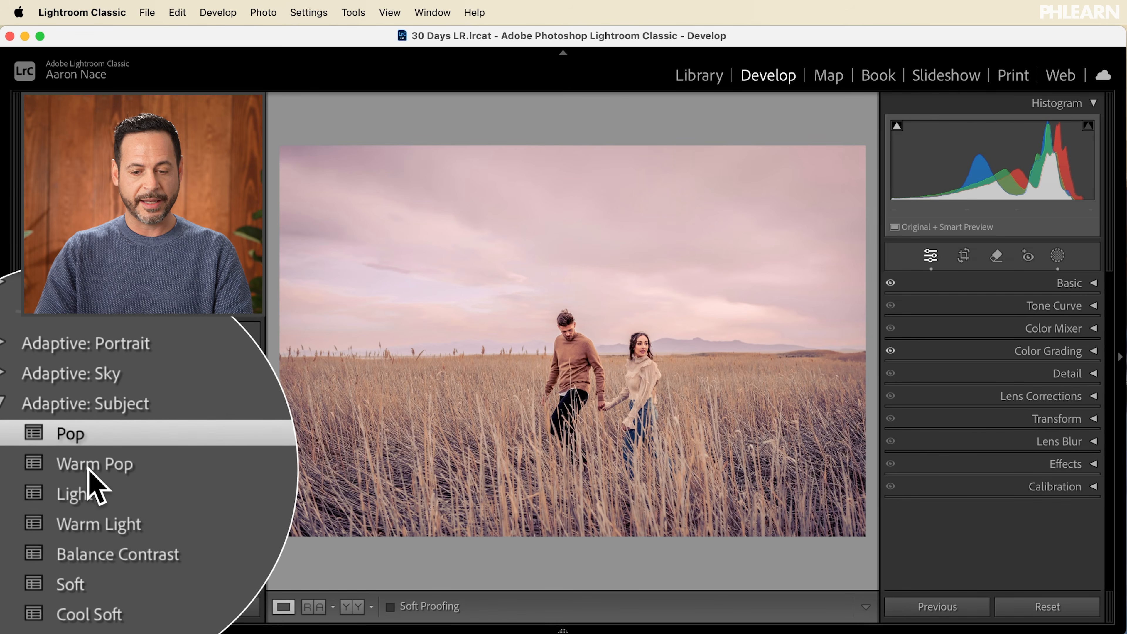
left_click(89, 476)
left_click(88, 480)
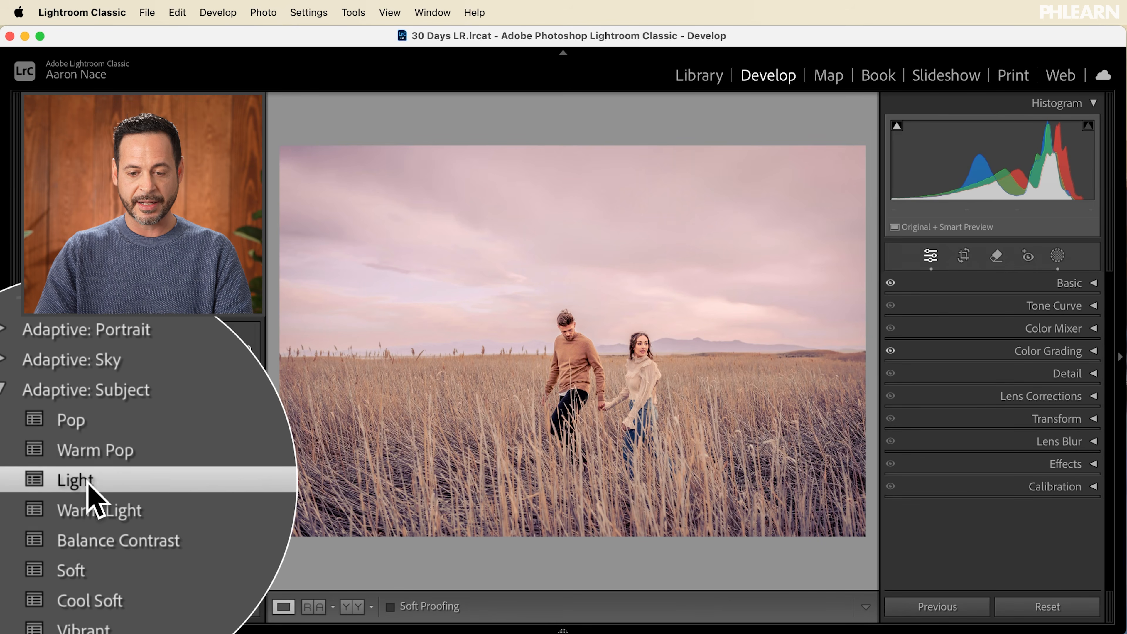
left_click(88, 498)
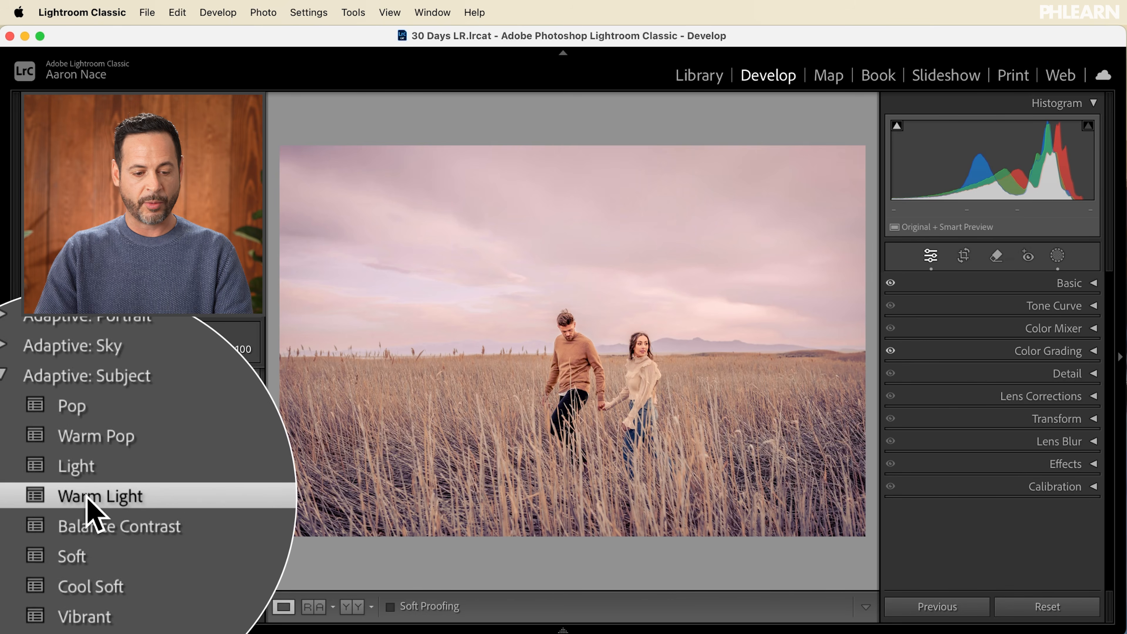
left_click(87, 511)
left_click(87, 524)
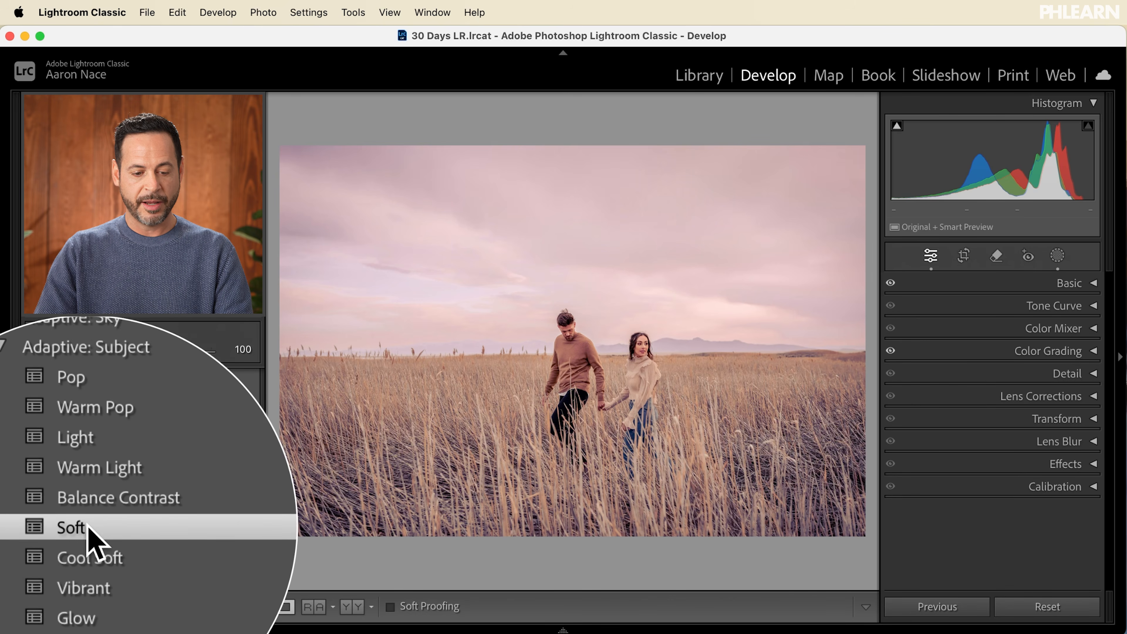
left_click(89, 550)
left_click(89, 562)
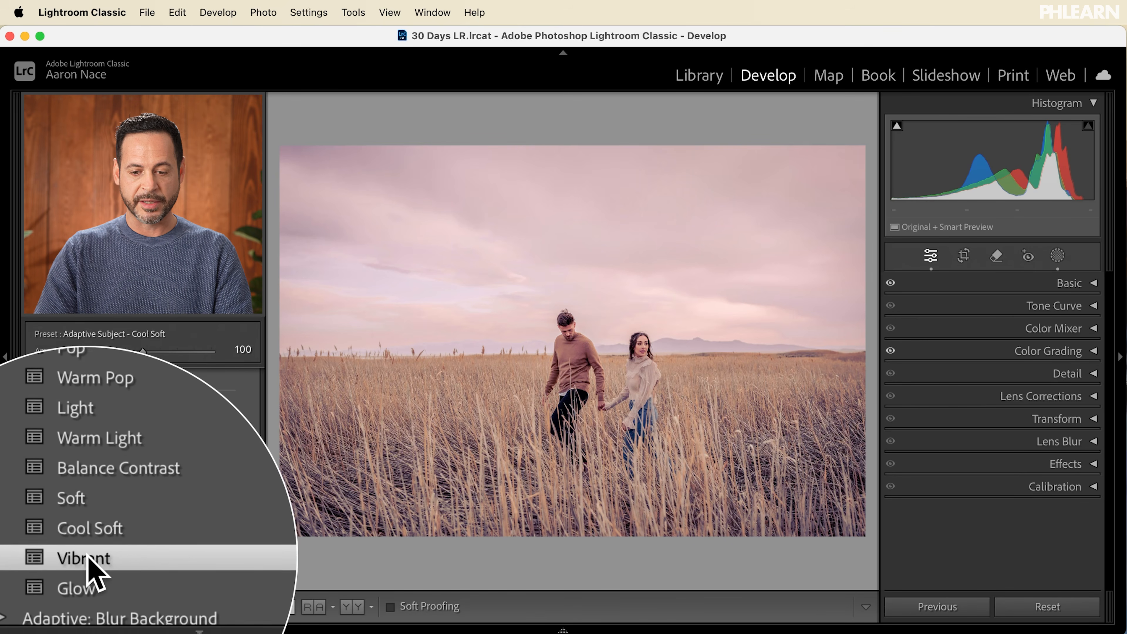
left_click(88, 583)
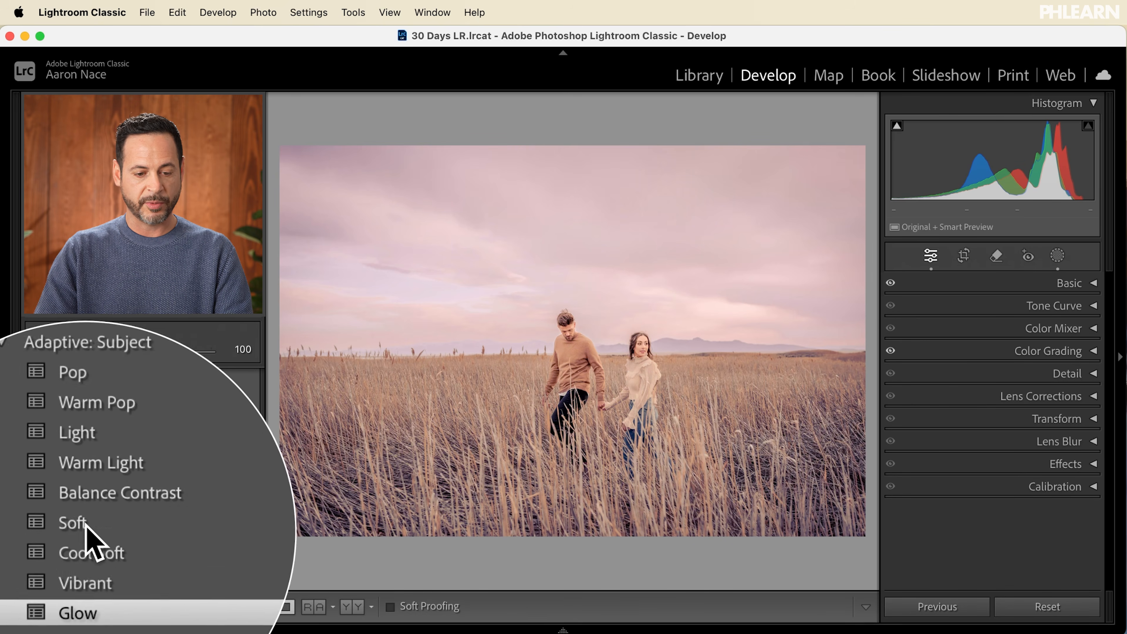
Step: Compare the Adaptive: Subject presets Pop, Warm Pop, Light and Warm Light again and settle on Pop
left_click(88, 458)
left_click(87, 468)
left_click(87, 478)
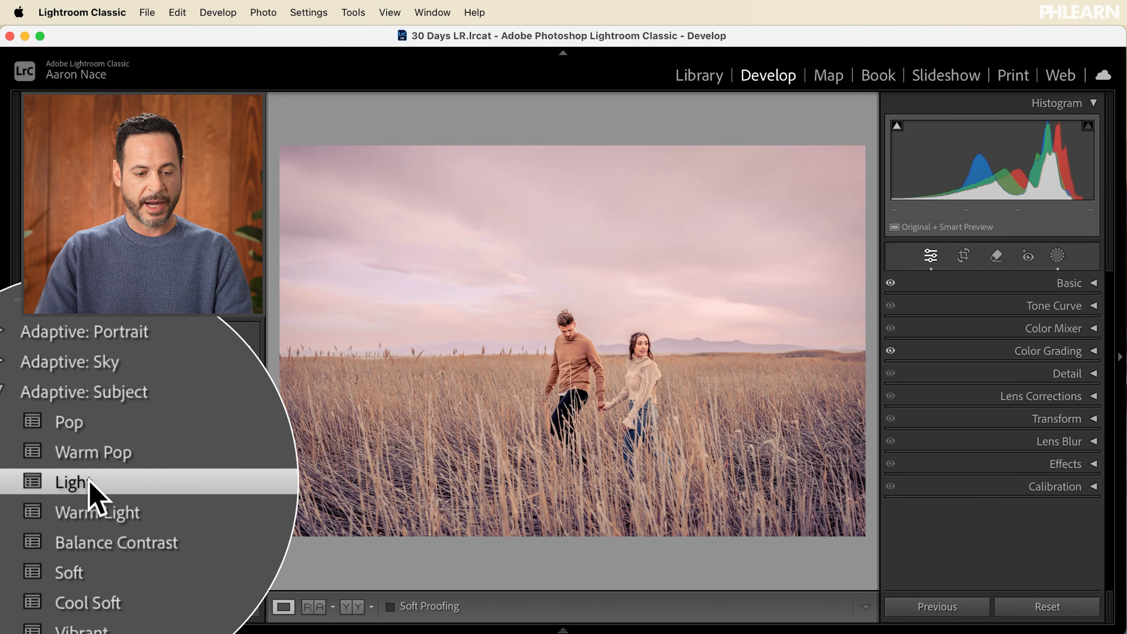
left_click(87, 497)
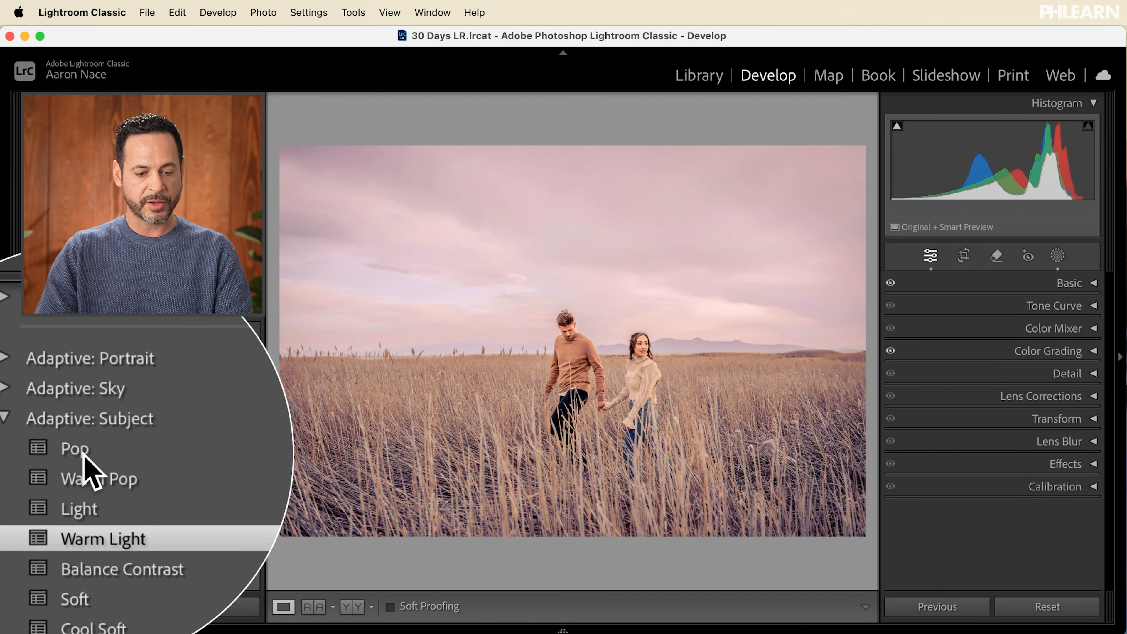
left_click(84, 454)
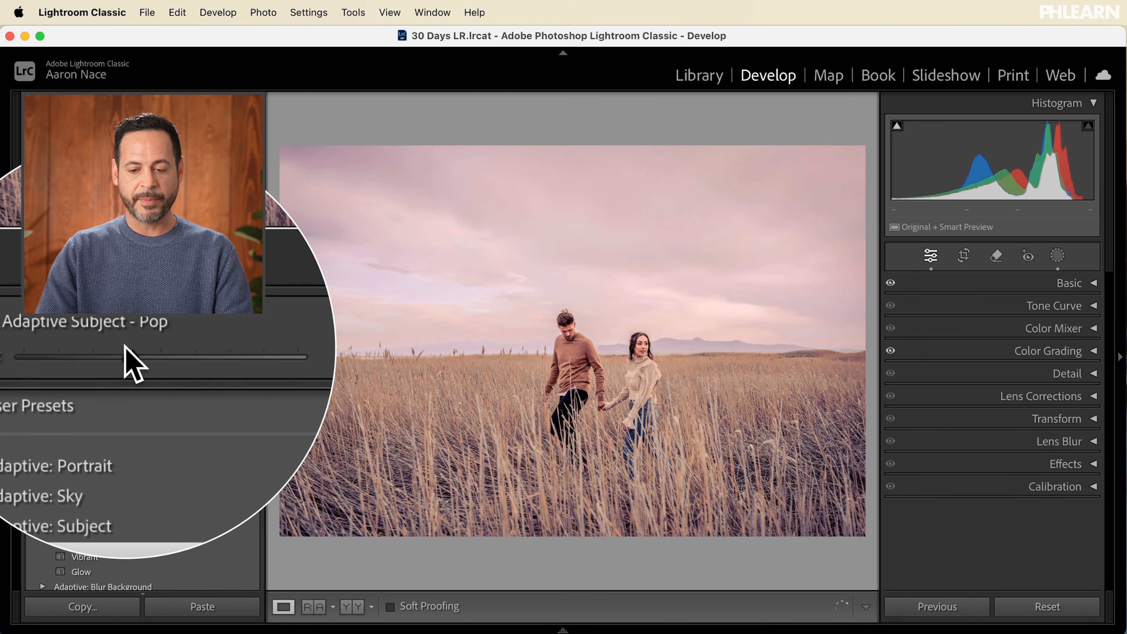
Step: Set the amount of the Adaptive: Subject Pop preset to 41 and collapse its preset group
left_click_drag(102, 348, 92, 348)
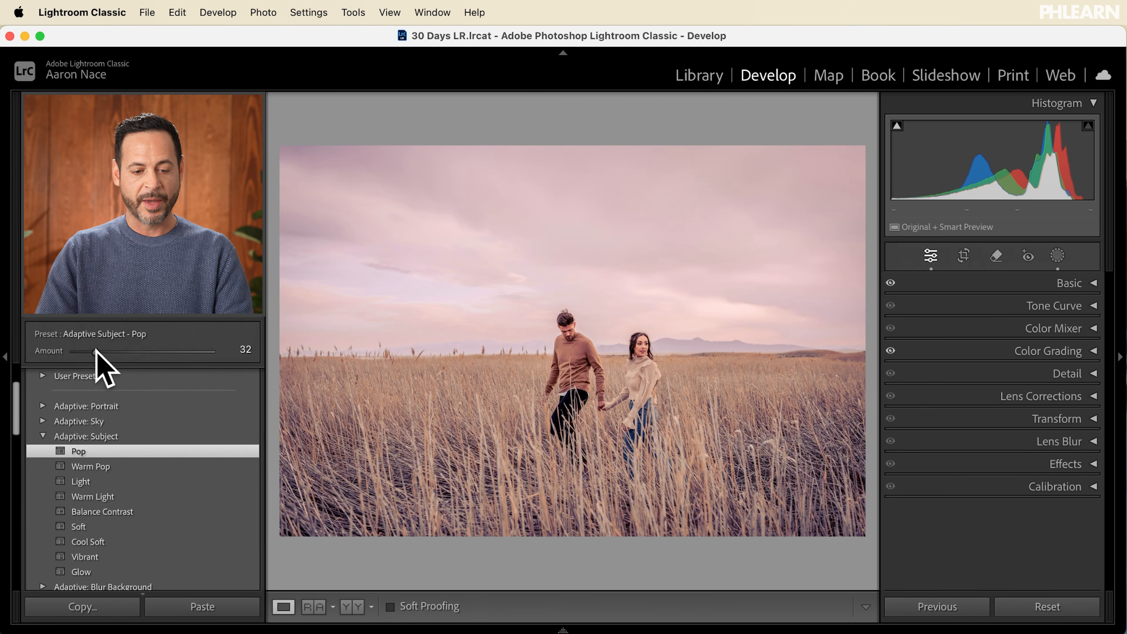
left_click_drag(115, 350, 164, 341)
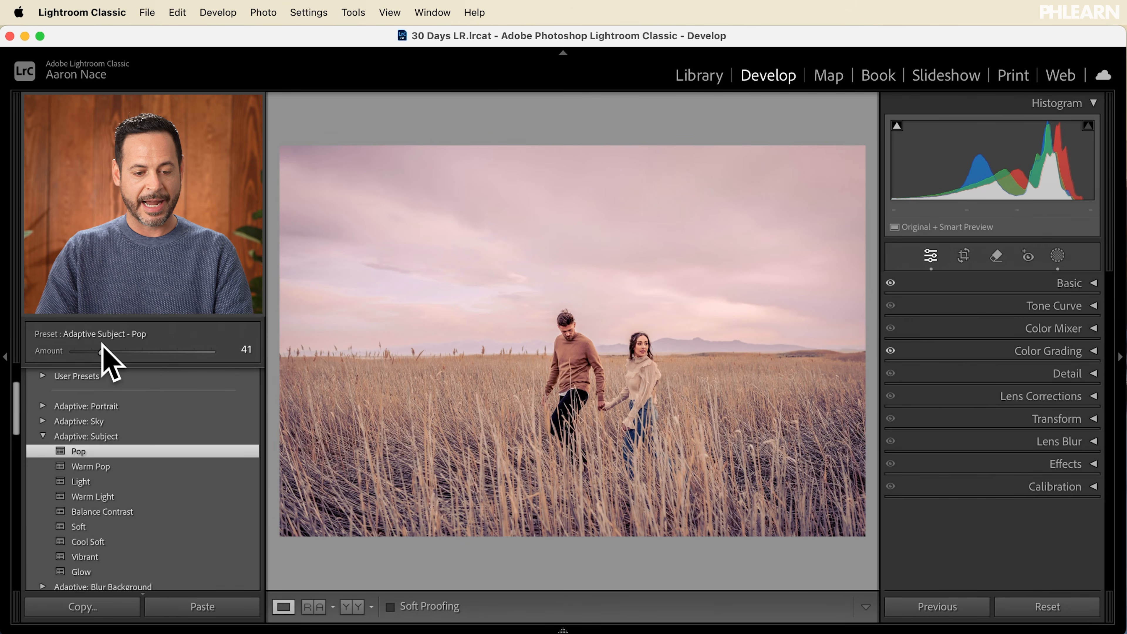
left_click(42, 435)
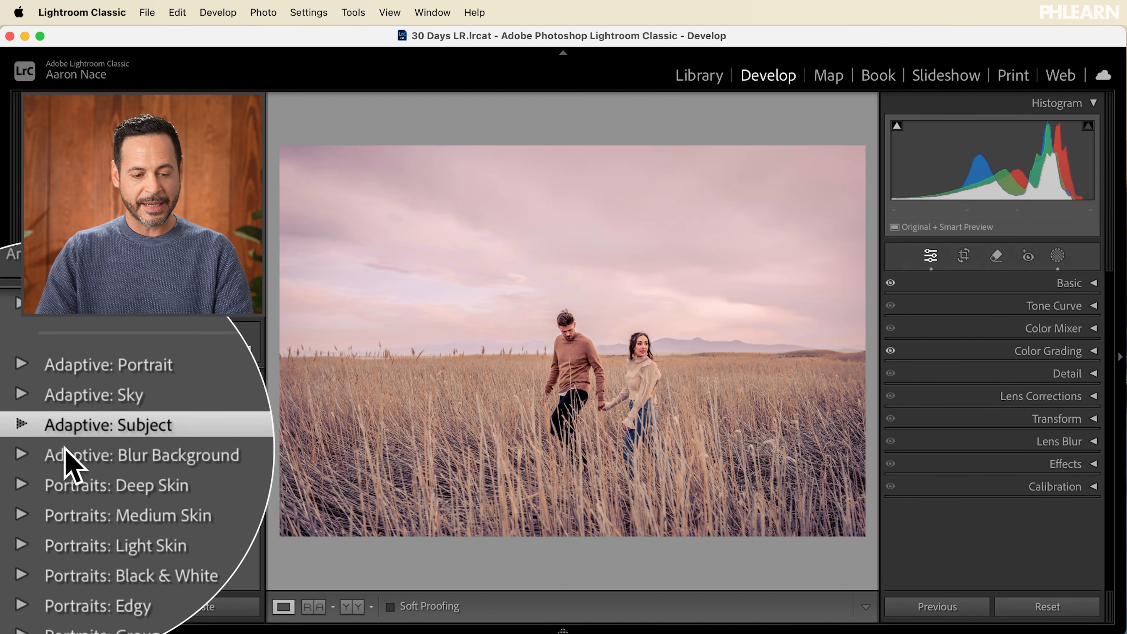
Step: Try the Subtle preset from Adaptive: Blur Background, apply Strong instead and set its amount to 94
left_click(42, 450)
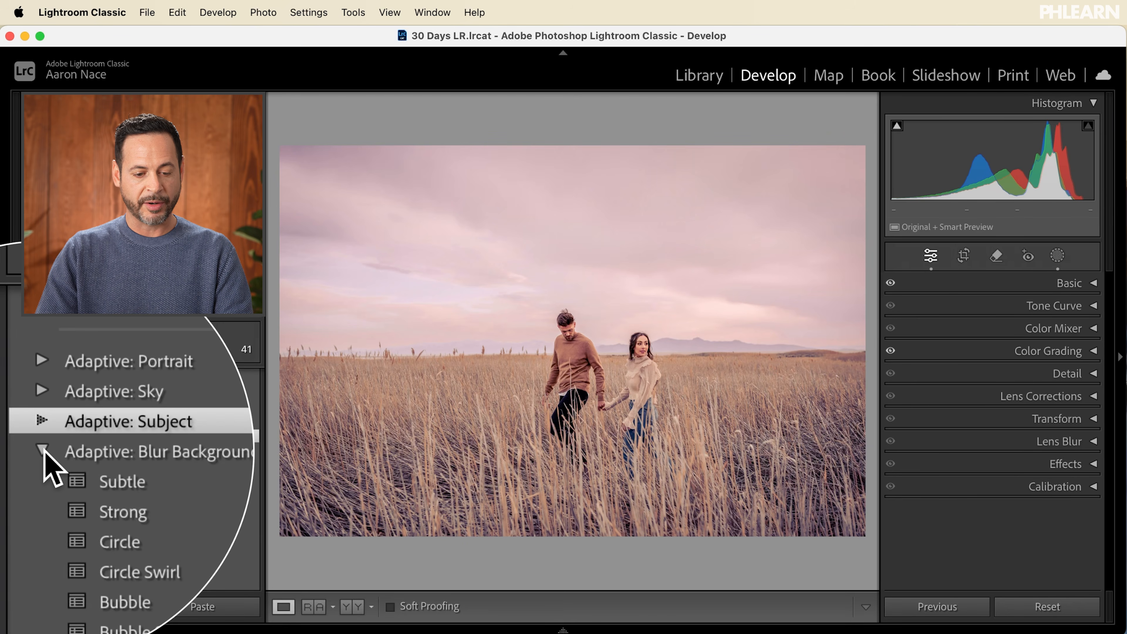
left_click(85, 483)
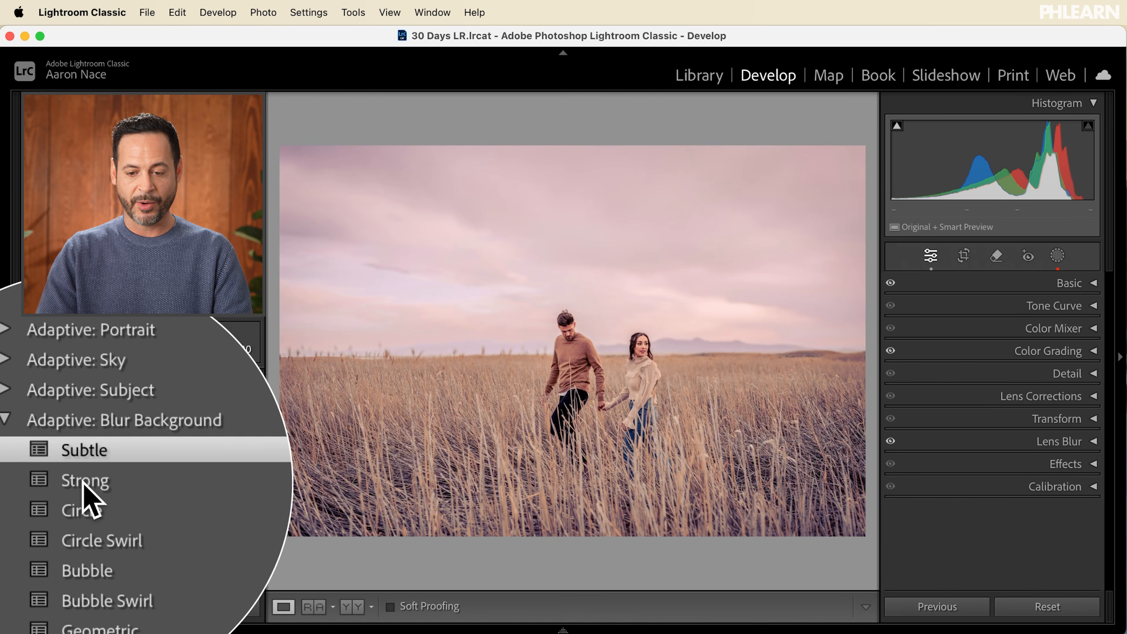
left_click(83, 483)
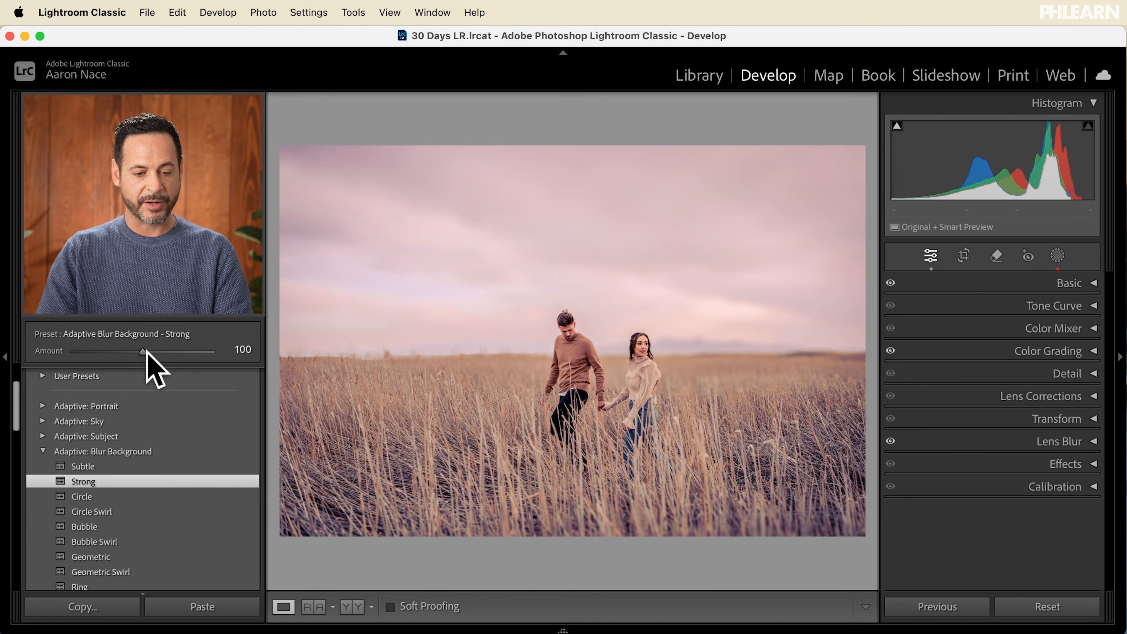
mouse_move(143, 352)
left_mouse_down()
mouse_move(74, 351)
mouse_move(259, 361)
mouse_move(101, 362)
mouse_move(155, 362)
left_mouse_up()
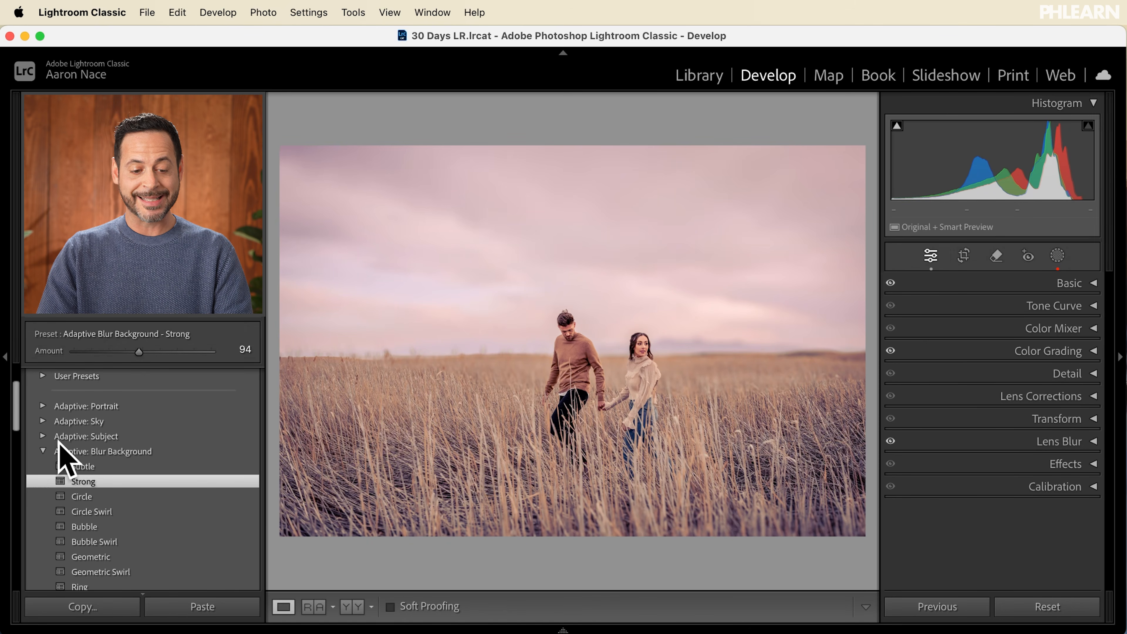
left_click(43, 452)
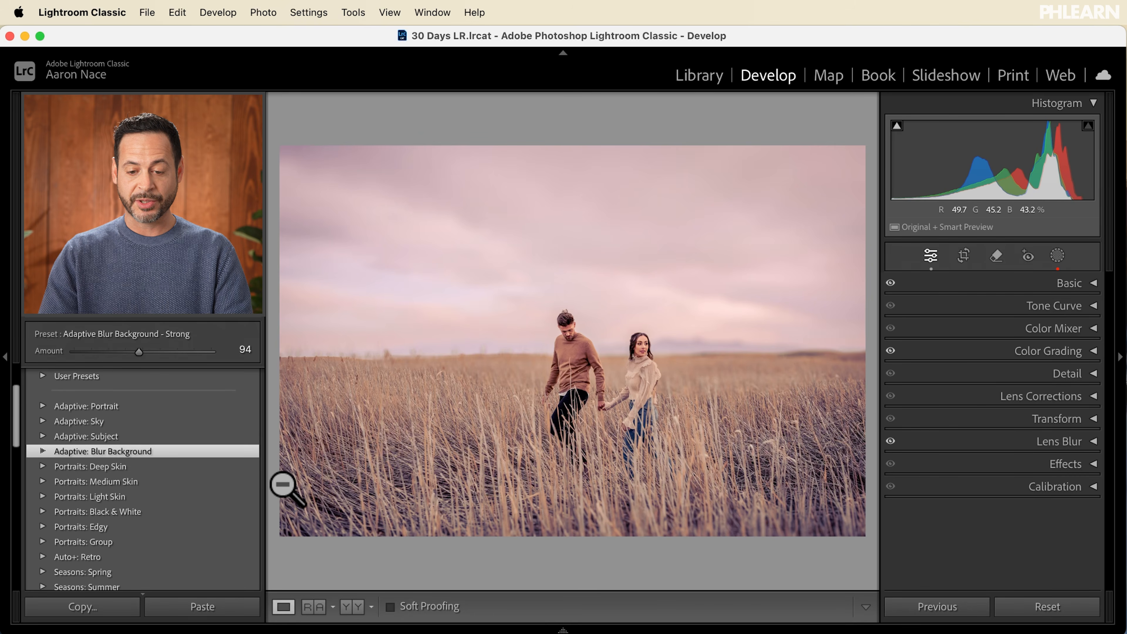
Step: Compare the photo with all stacked presets applied against its original version twice
key("backslash")
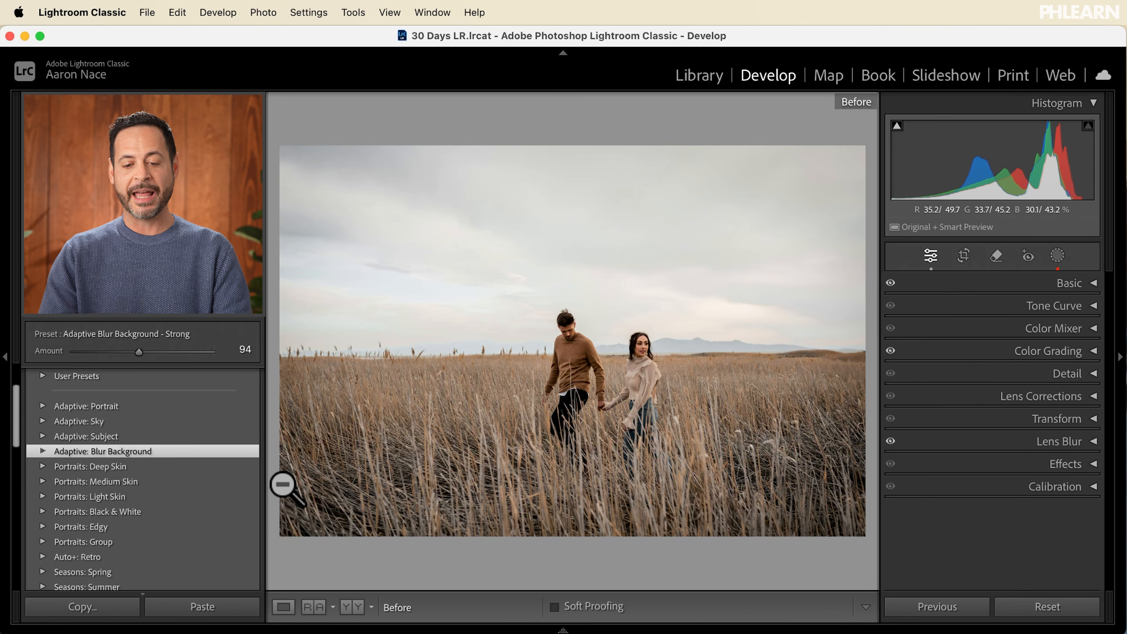
key("backslash")
key("backslash")
key("backslash")
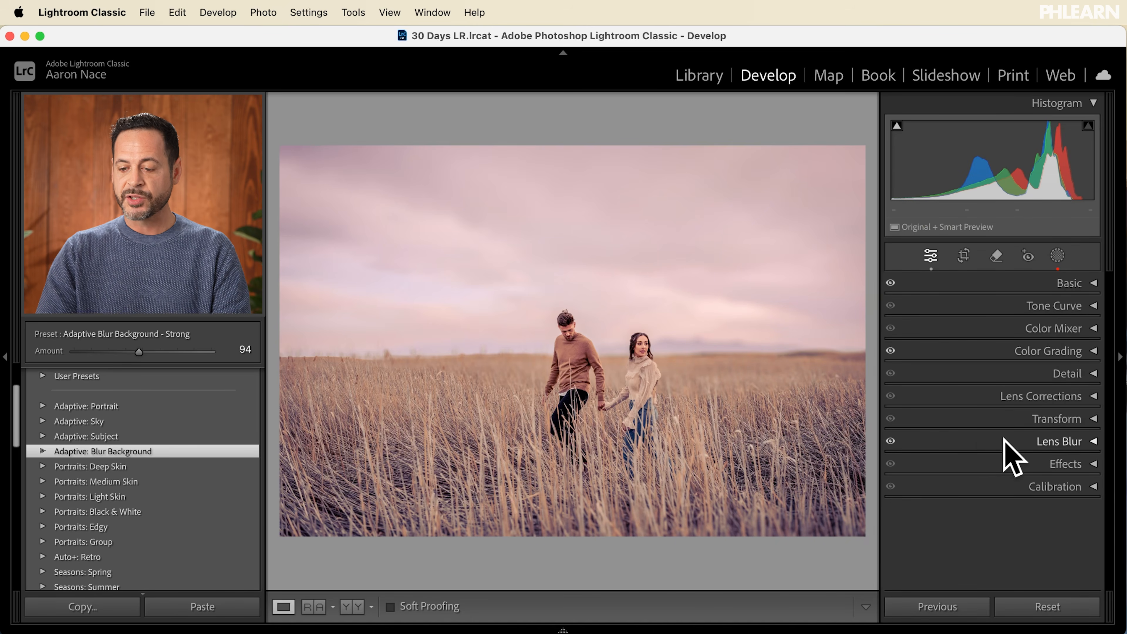
Step: Expand the Lens Blur settings and set the focus range by picking a focus point on the woman
left_click(1091, 442)
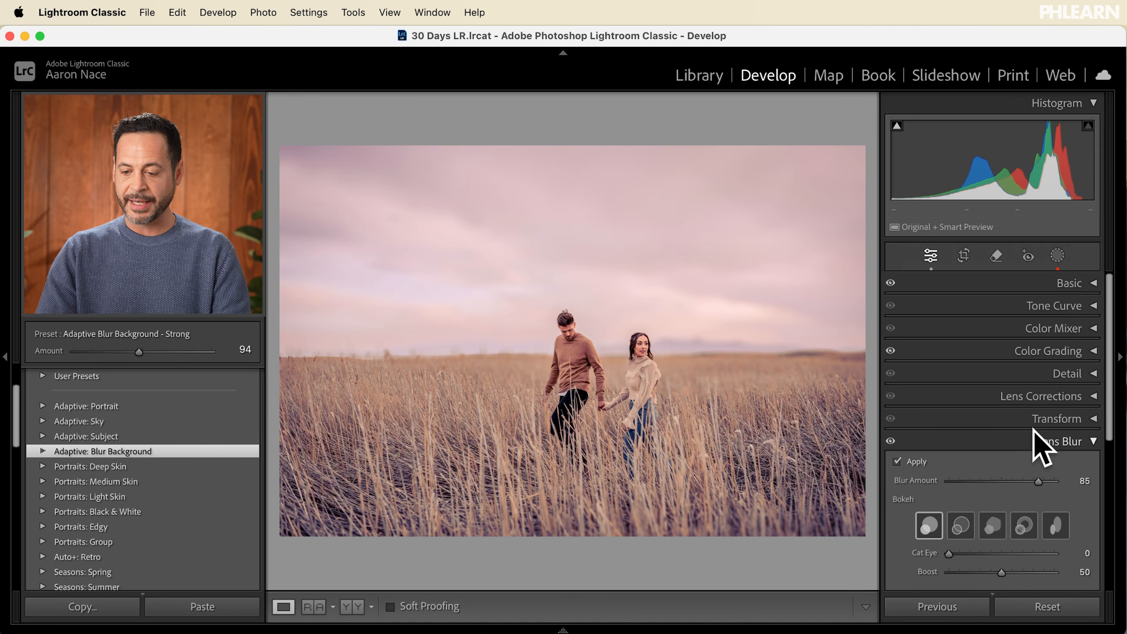
scroll(1038, 448, "down", 5)
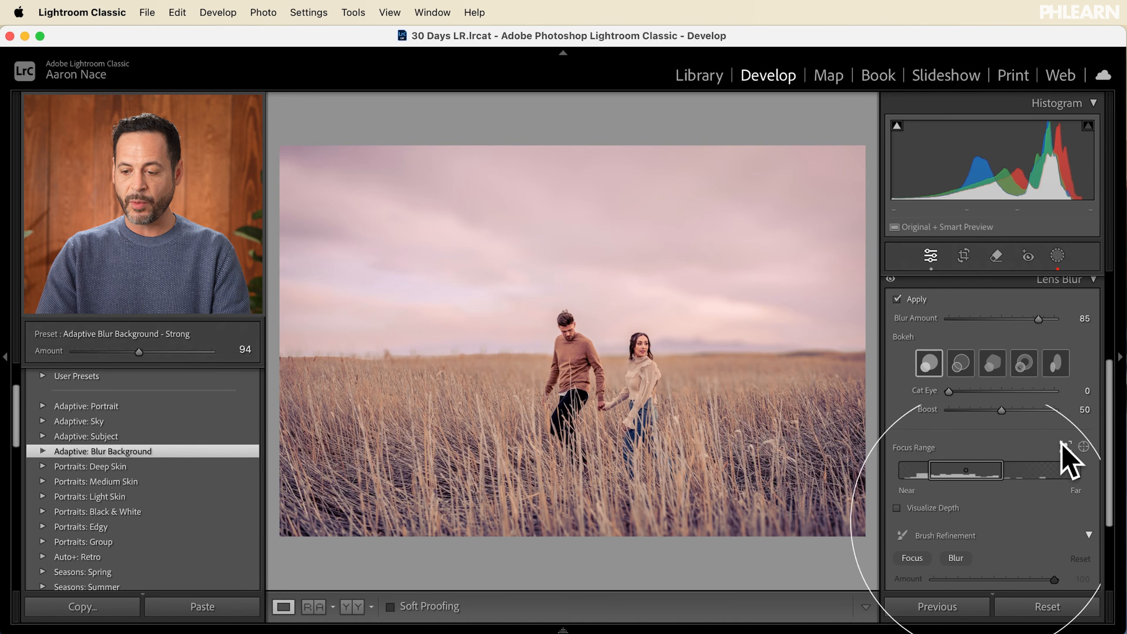
left_click(1084, 447)
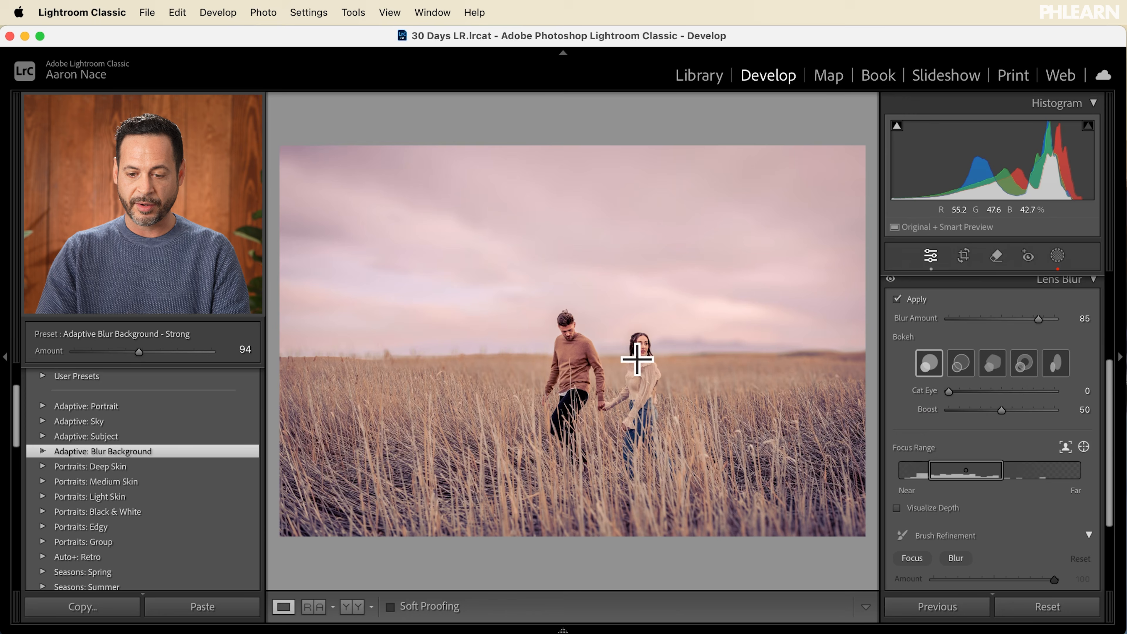
left_click(645, 376)
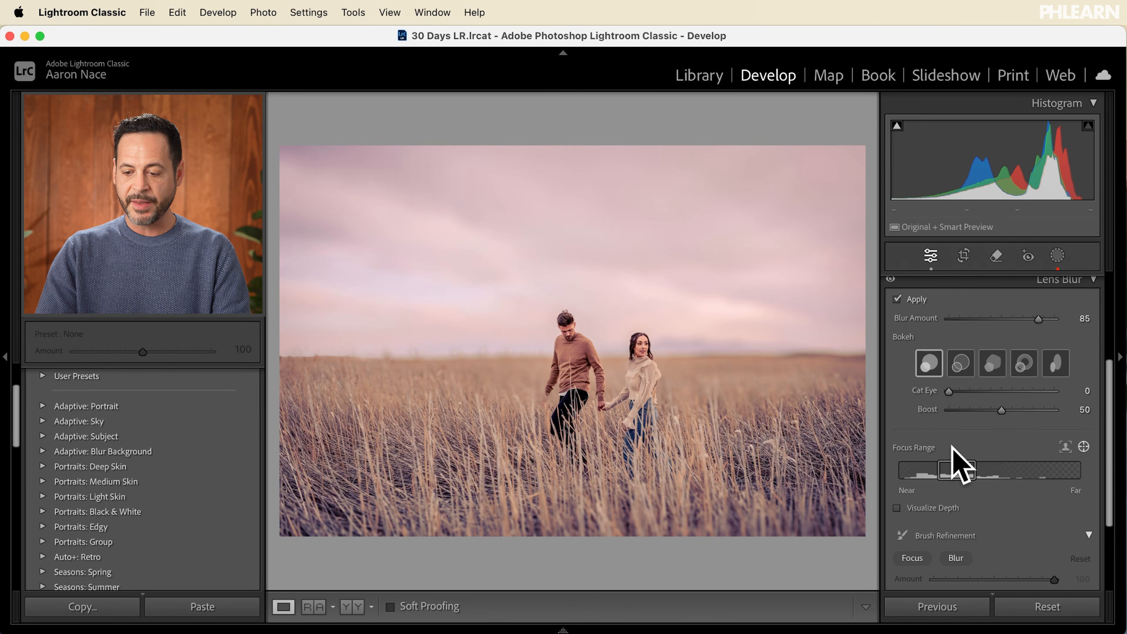
Step: Paint Lens Blur refinement over the distant grass along the horizon with a size 11.0 Blur brush, lowering the flow from 100 to 9 between strokes
scroll(953, 447, "down", 3)
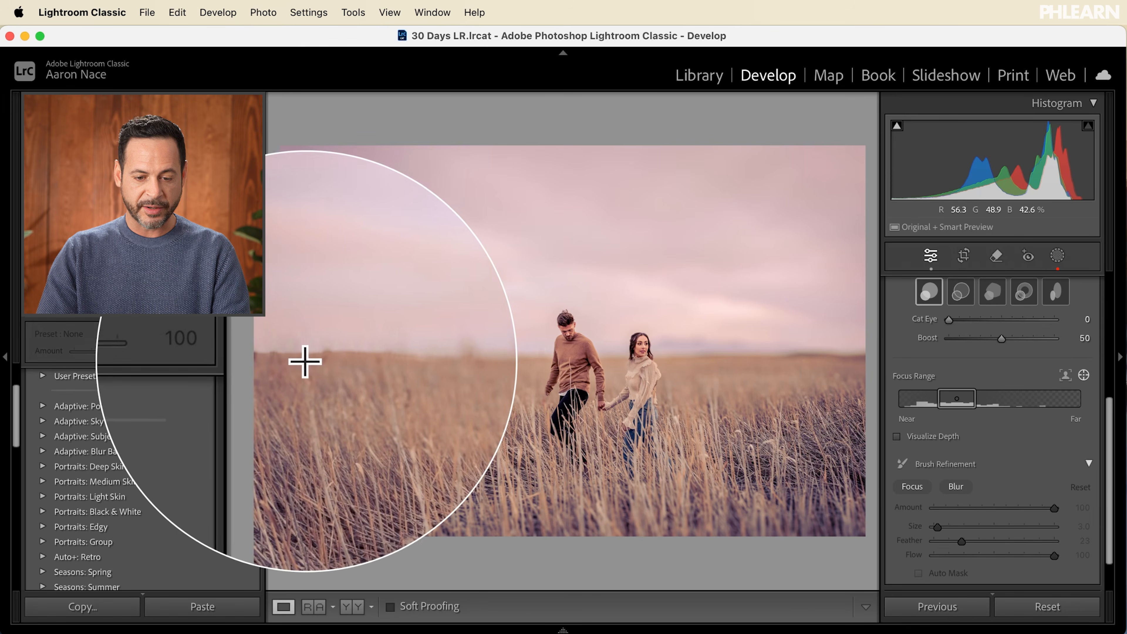
left_click(955, 486)
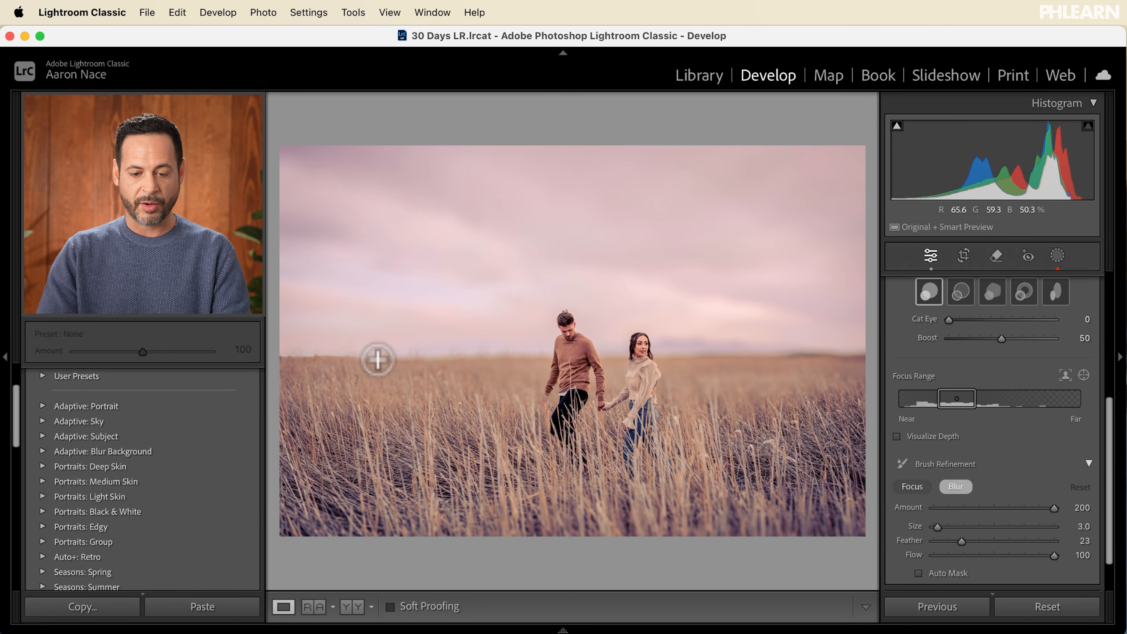
scroll(351, 353, "up", 5)
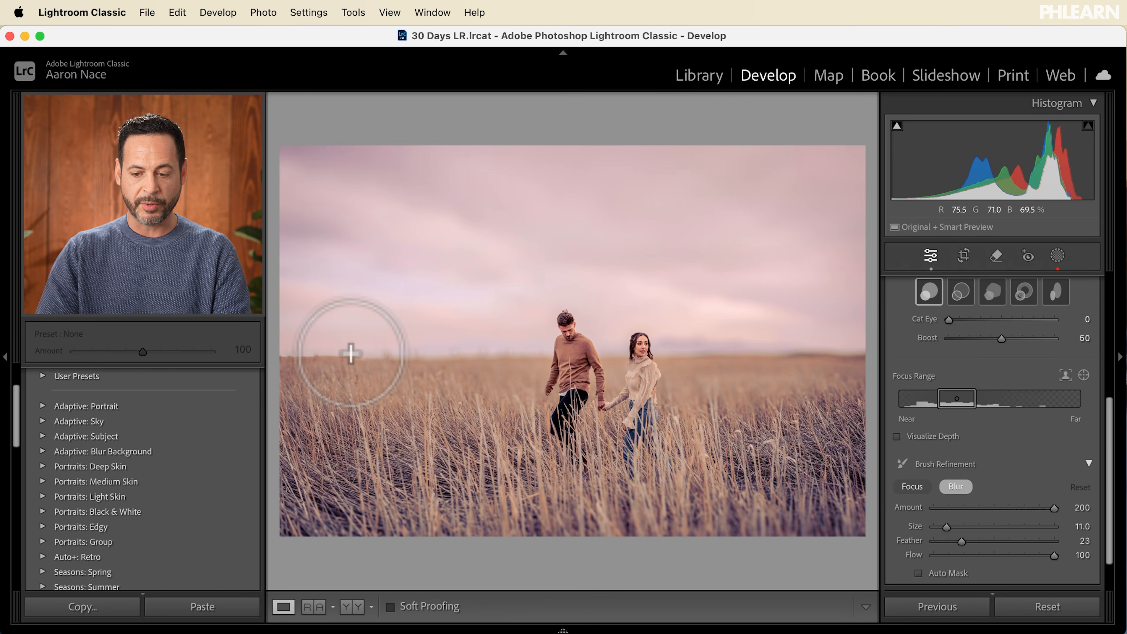
left_click_drag(273, 350, 338, 348)
left_click(943, 555)
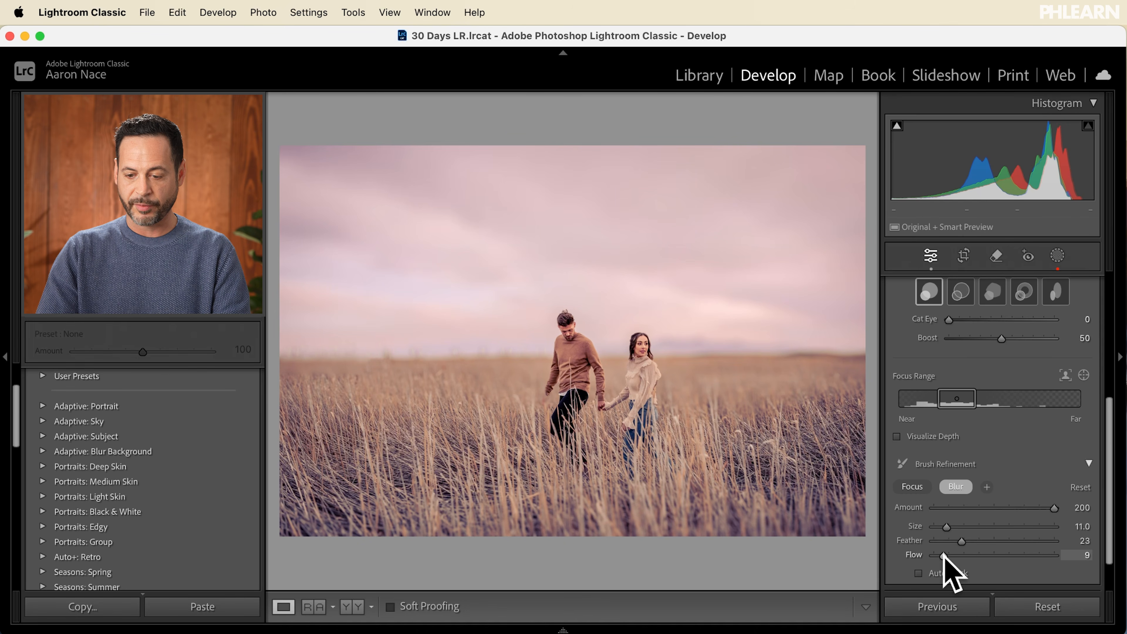
mouse_move(329, 363)
left_mouse_down()
mouse_move(417, 363)
mouse_move(366, 383)
mouse_move(290, 375)
mouse_move(357, 370)
mouse_move(295, 378)
mouse_move(334, 407)
mouse_move(405, 361)
mouse_move(255, 382)
mouse_move(331, 398)
mouse_move(447, 376)
mouse_move(440, 354)
mouse_move(422, 383)
left_mouse_up()
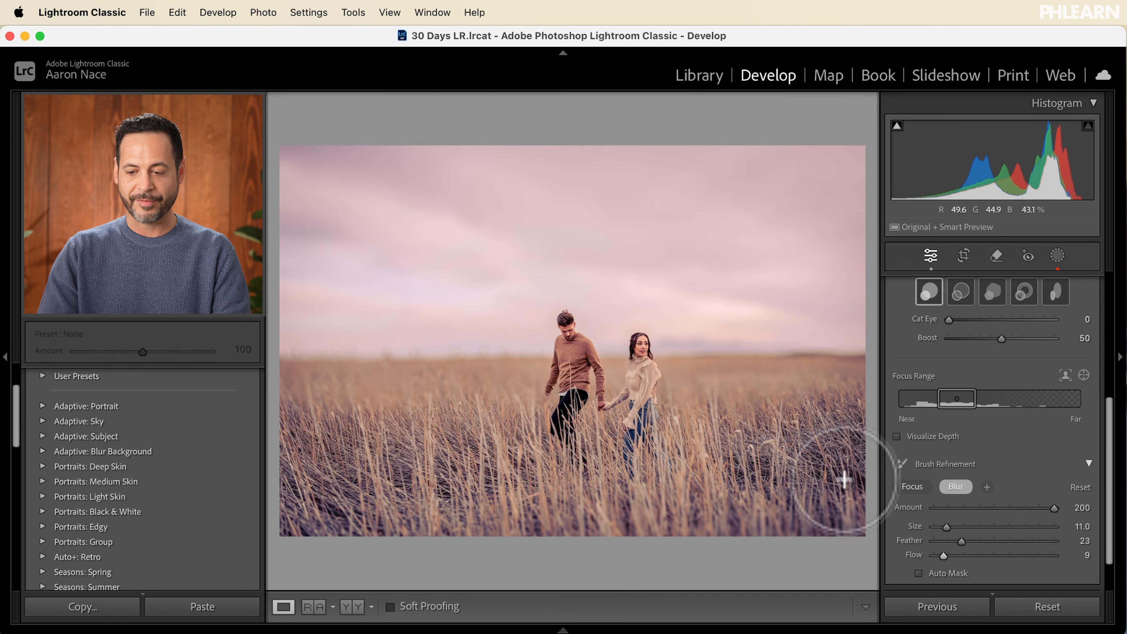
Step: Collapse the Lens Blur settings and compare the refined edit with the original photo
scroll(1083, 409, "up", 3)
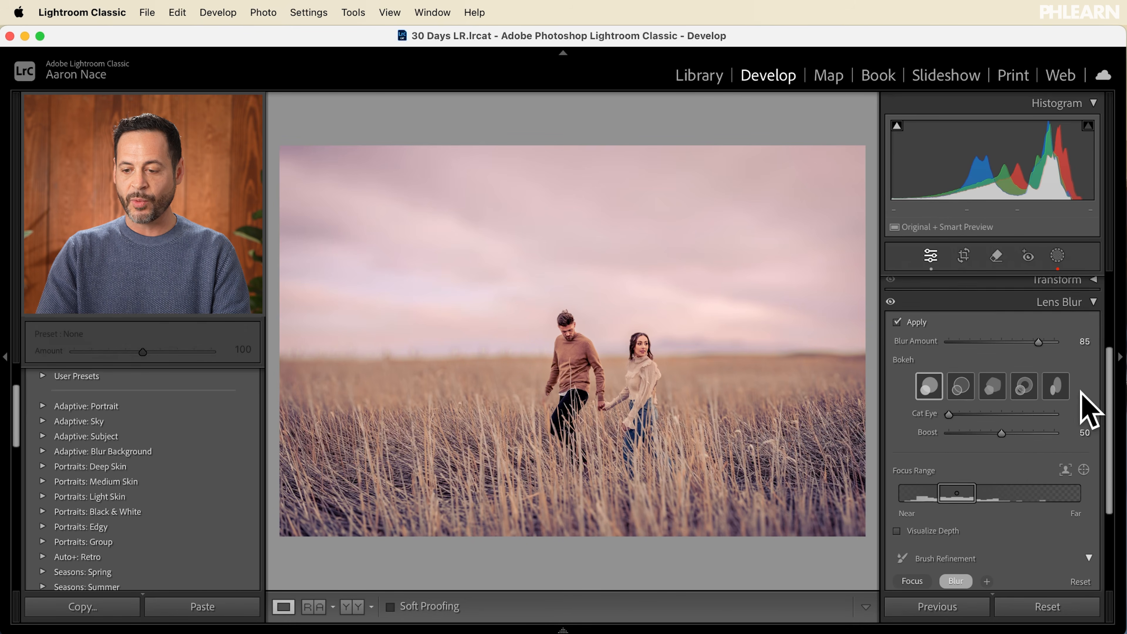
left_click(1084, 303)
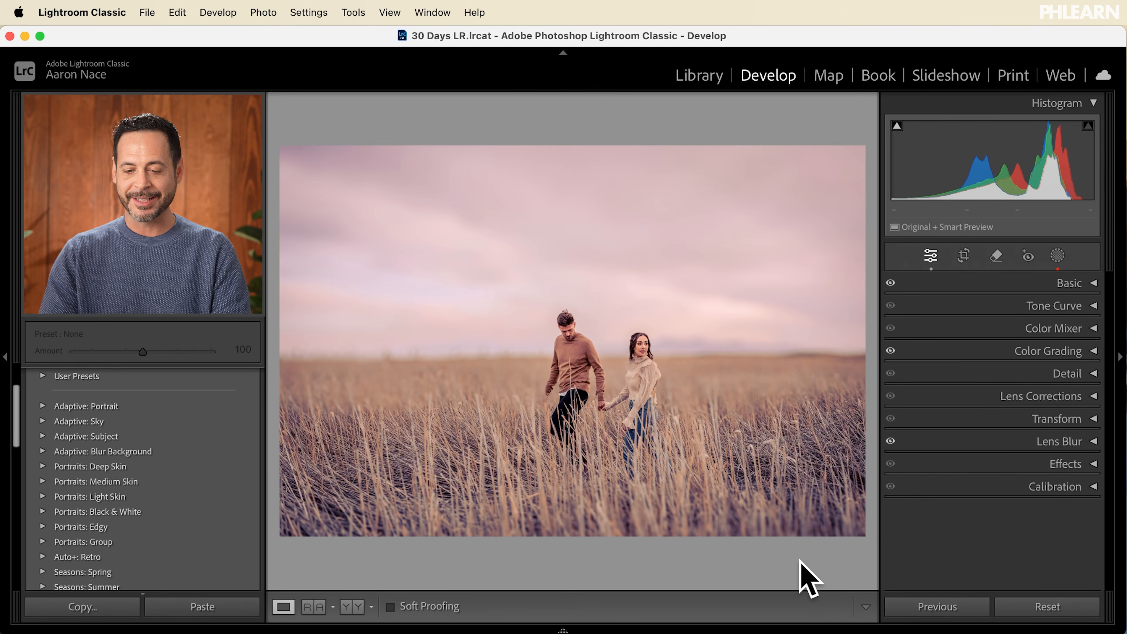
key("backslash")
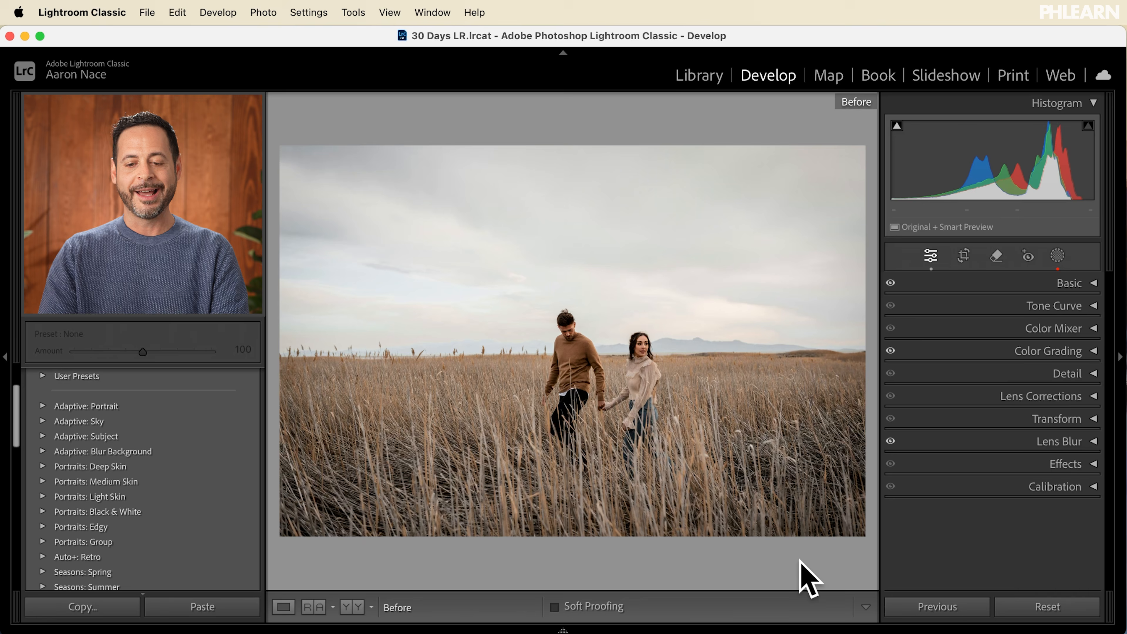
key("backslash")
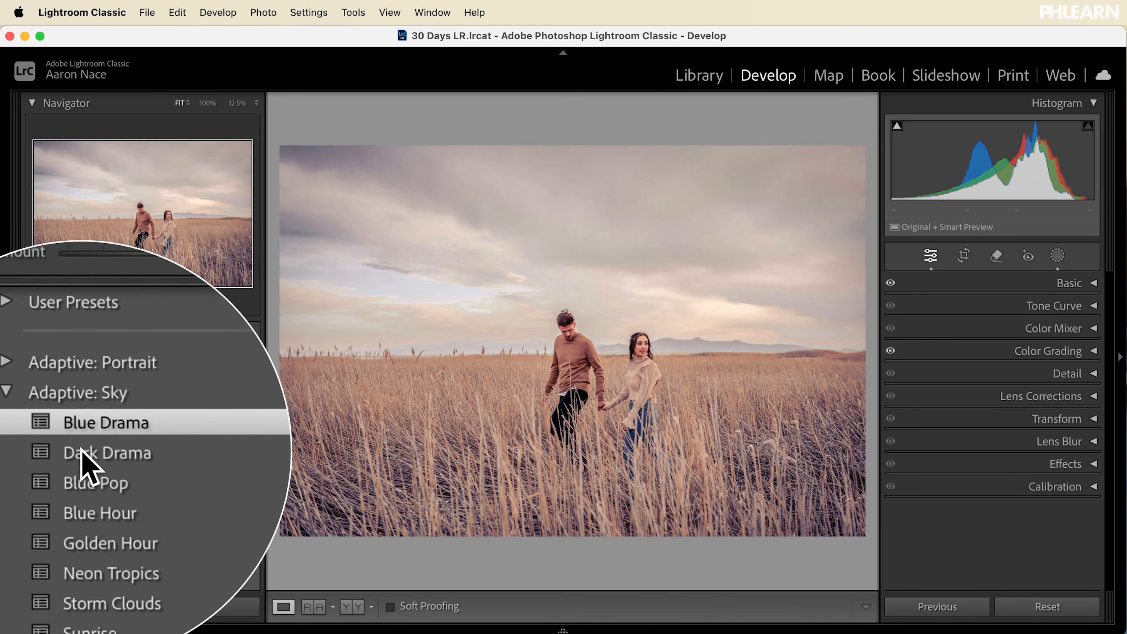
left_click(83, 454)
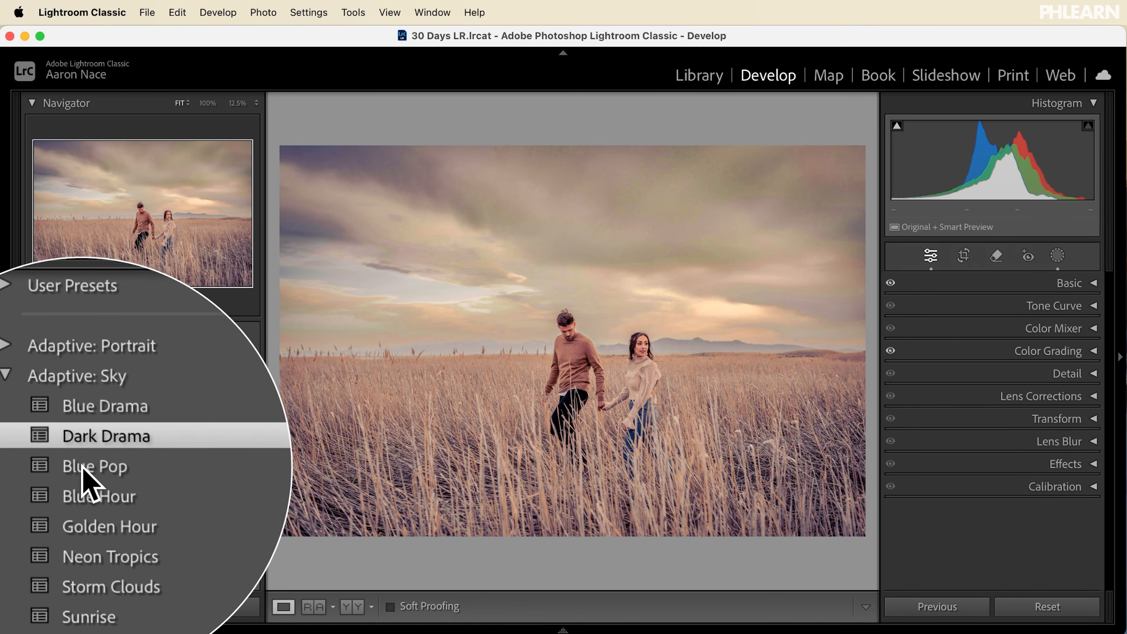
left_click(84, 479)
left_click(84, 510)
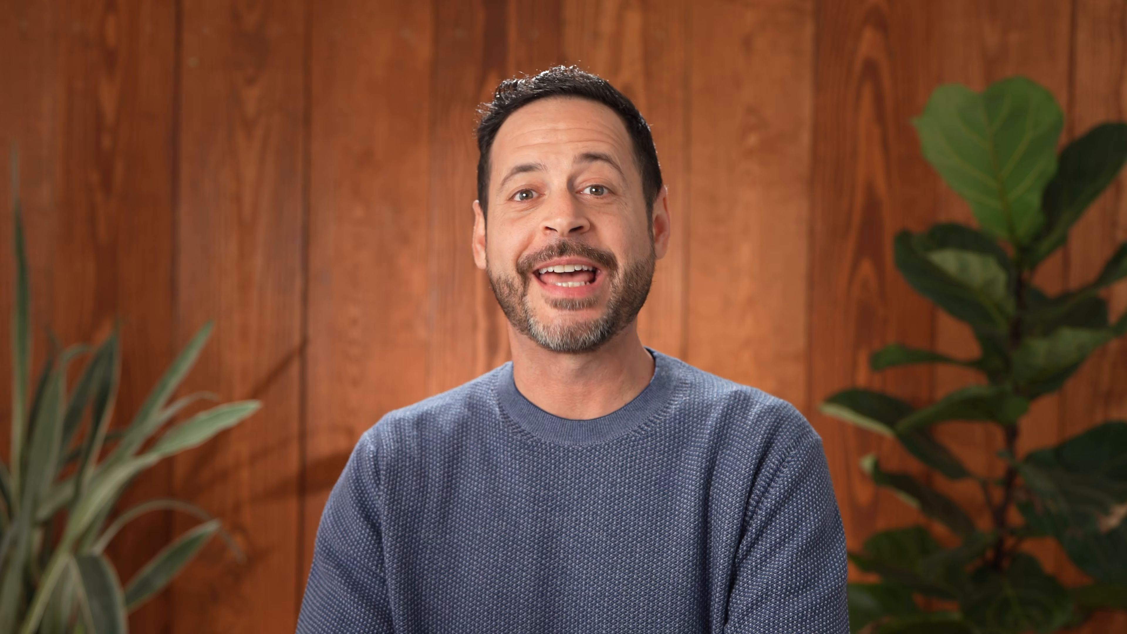